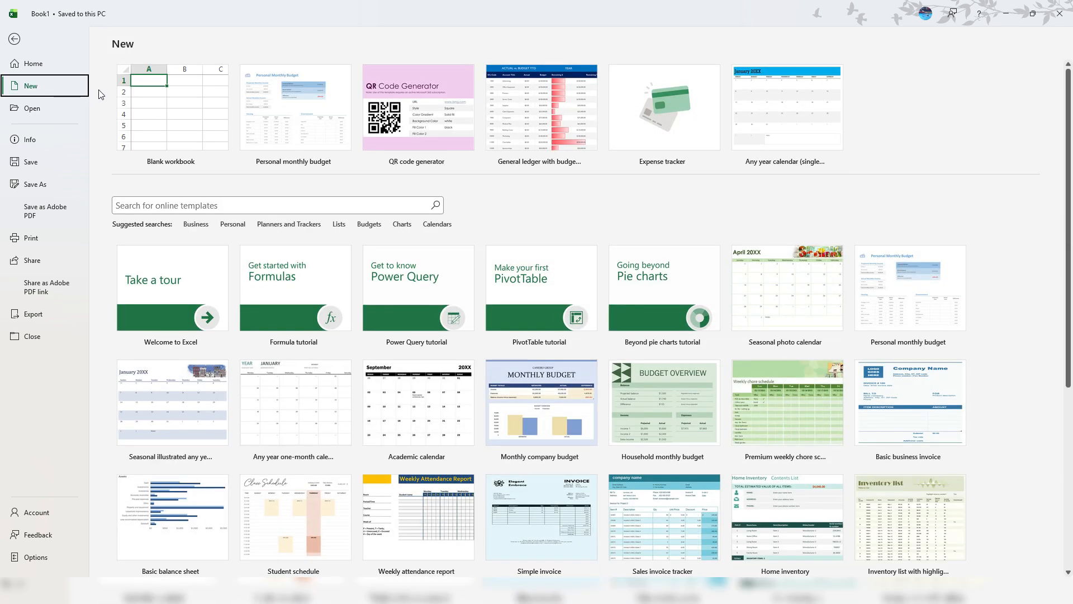
Search Excel's online templates for 'budget'
left_click(188, 205)
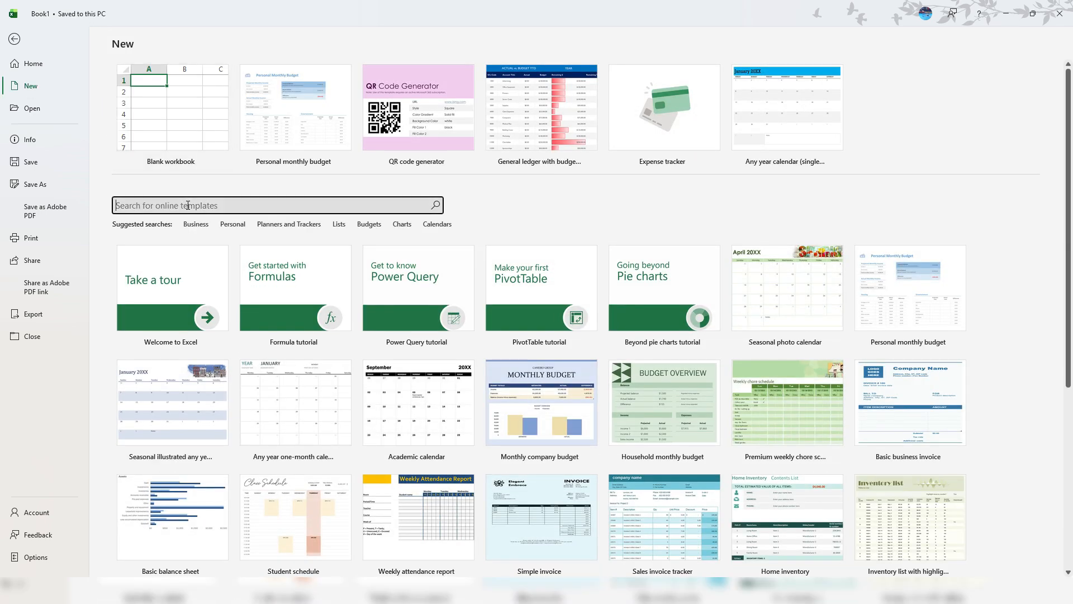
type("budget")
key("Return")
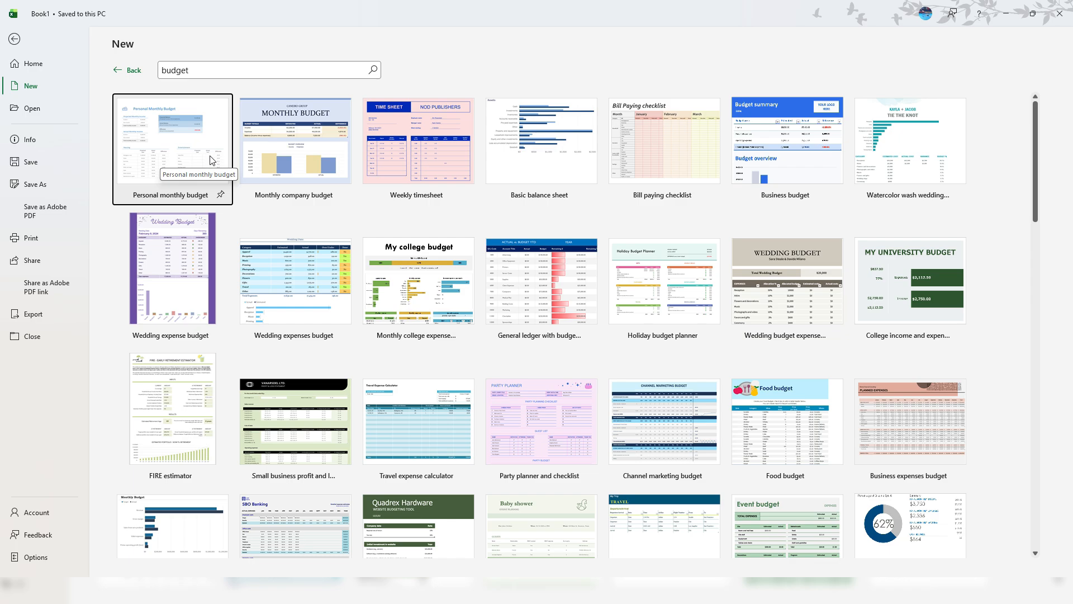
Create a workbook from the Personal monthly budget template and scroll through its income and expense sections
left_click(196, 150)
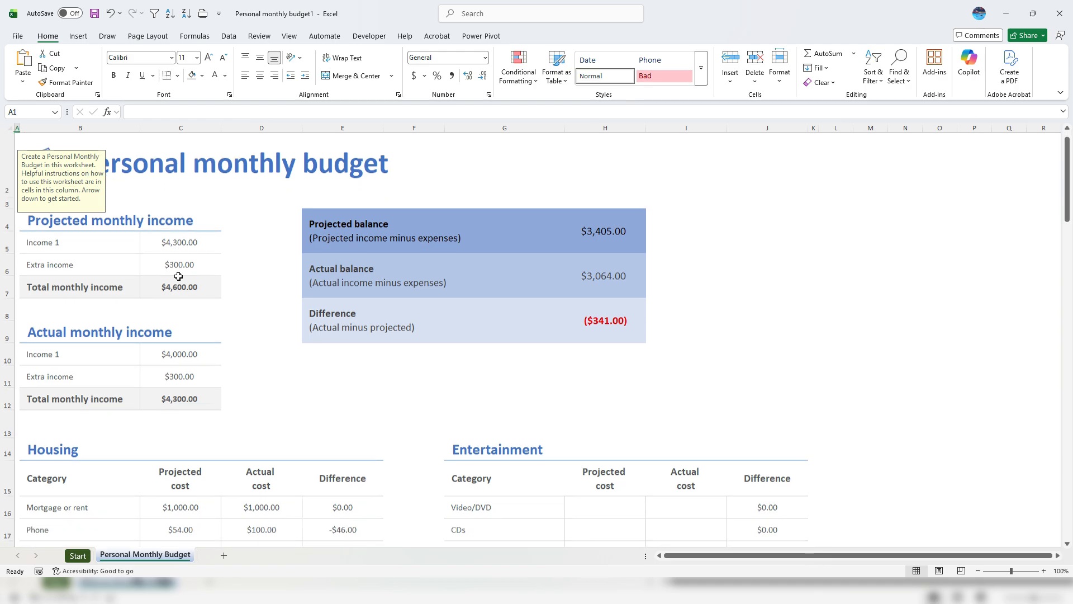
scroll(175, 274, "down", 2)
left_click(111, 305)
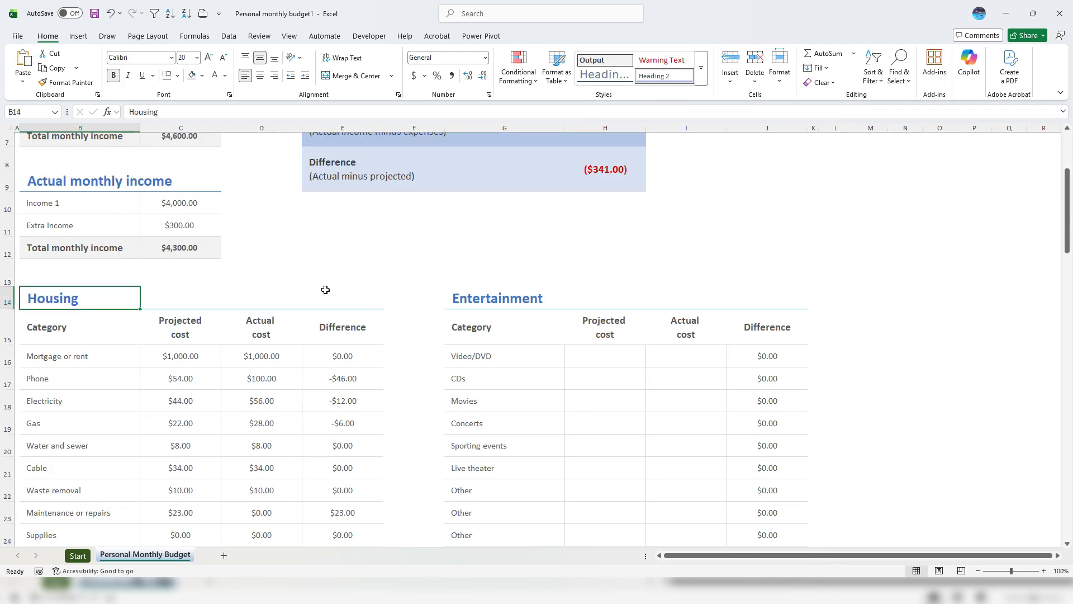
scroll(460, 293, "down", 4)
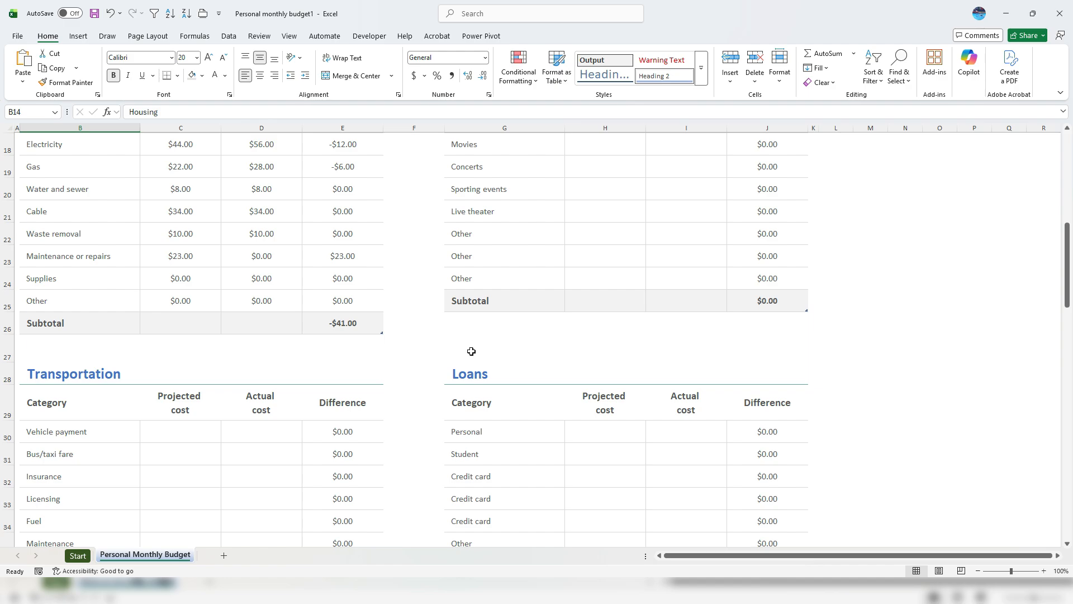
scroll(474, 344, "down", 1)
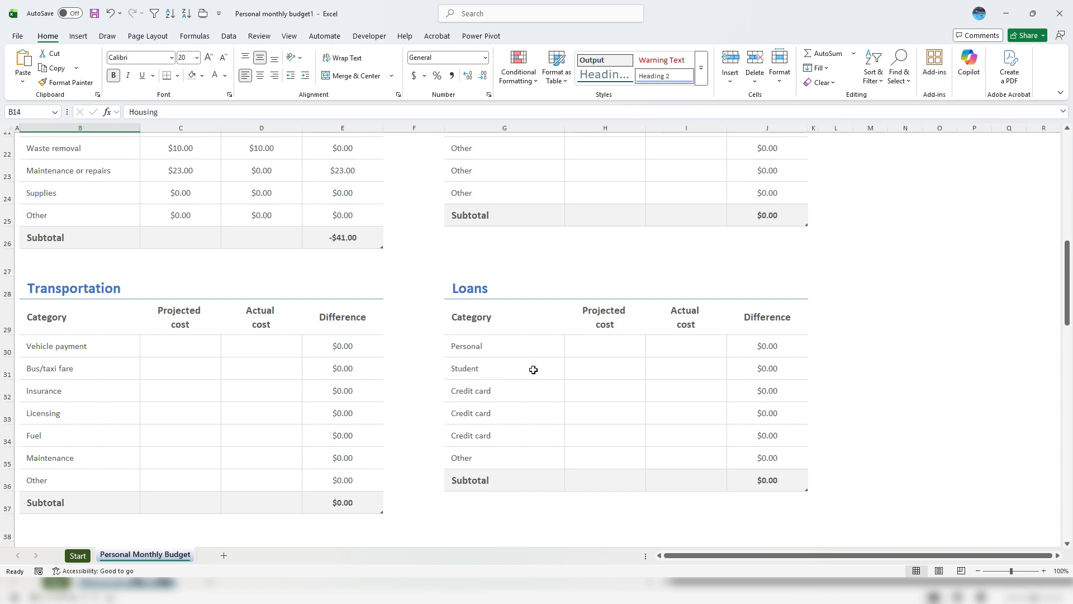
Delete the first Credit card row from the Loans table
left_click(476, 392)
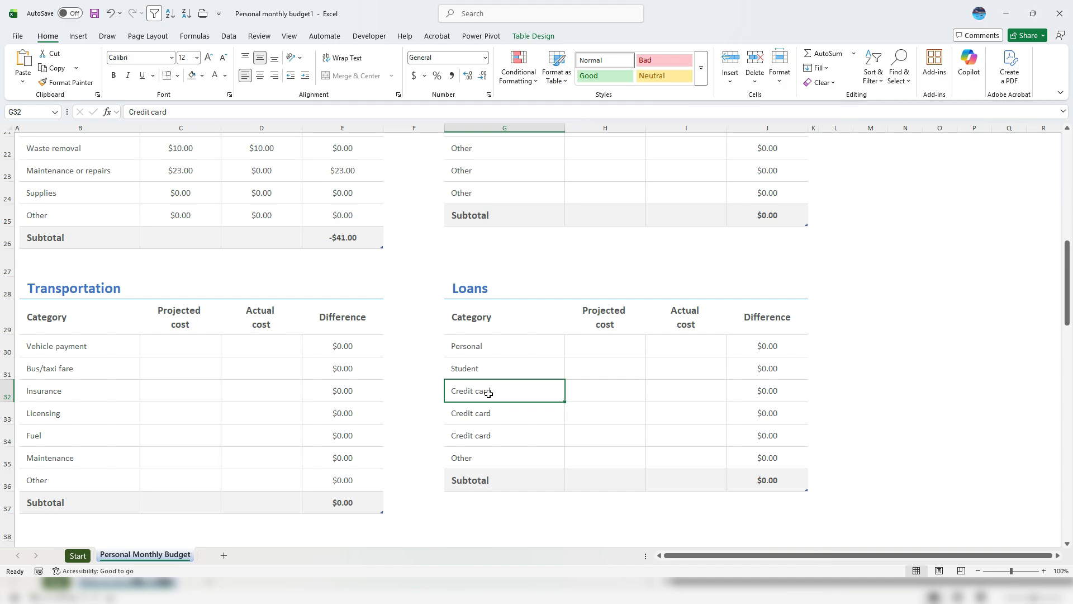
right_click(489, 394)
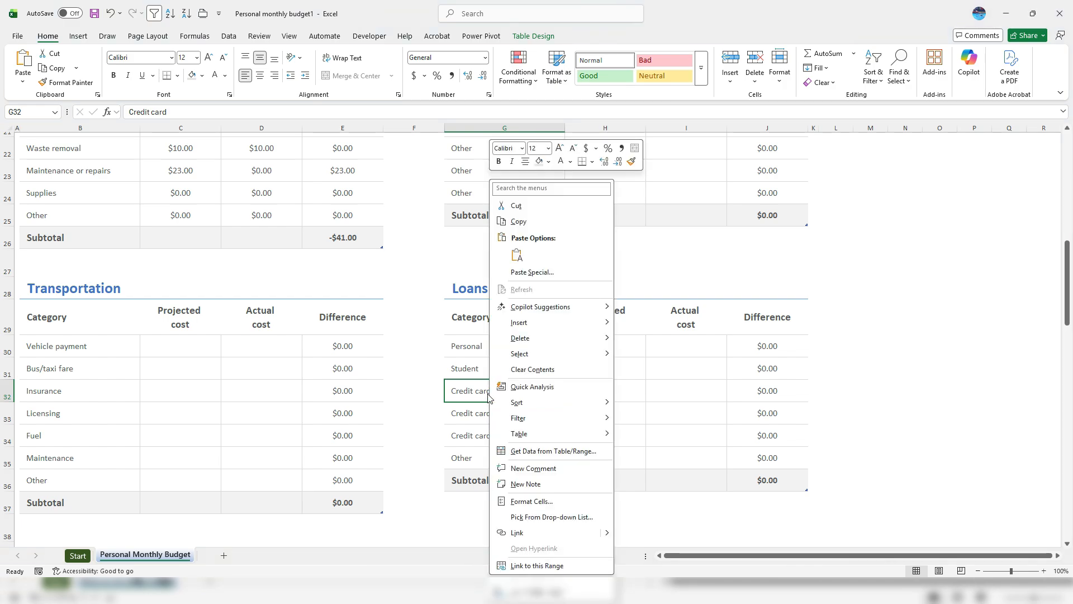
mouse_move(552, 338)
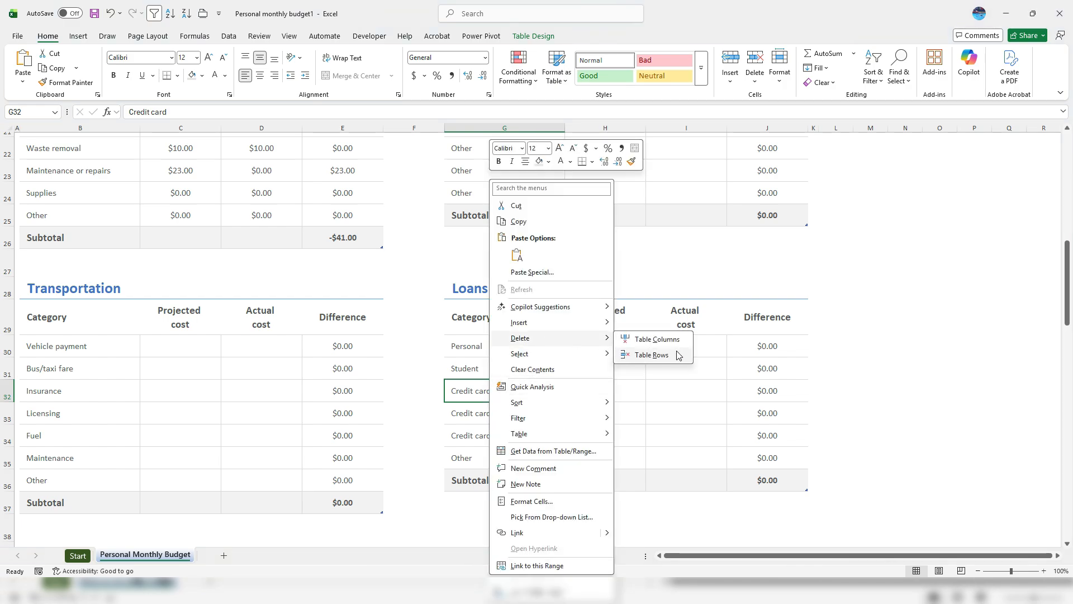
left_click(654, 356)
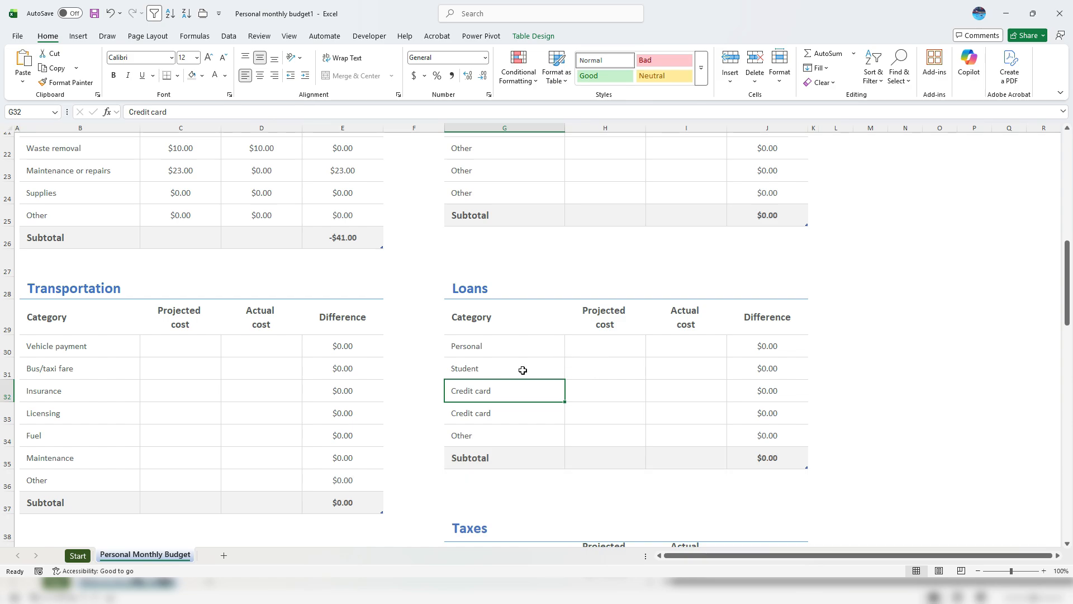
Insert a blank table row in G32, directly after Student
right_click(510, 391)
mouse_move(620, 327)
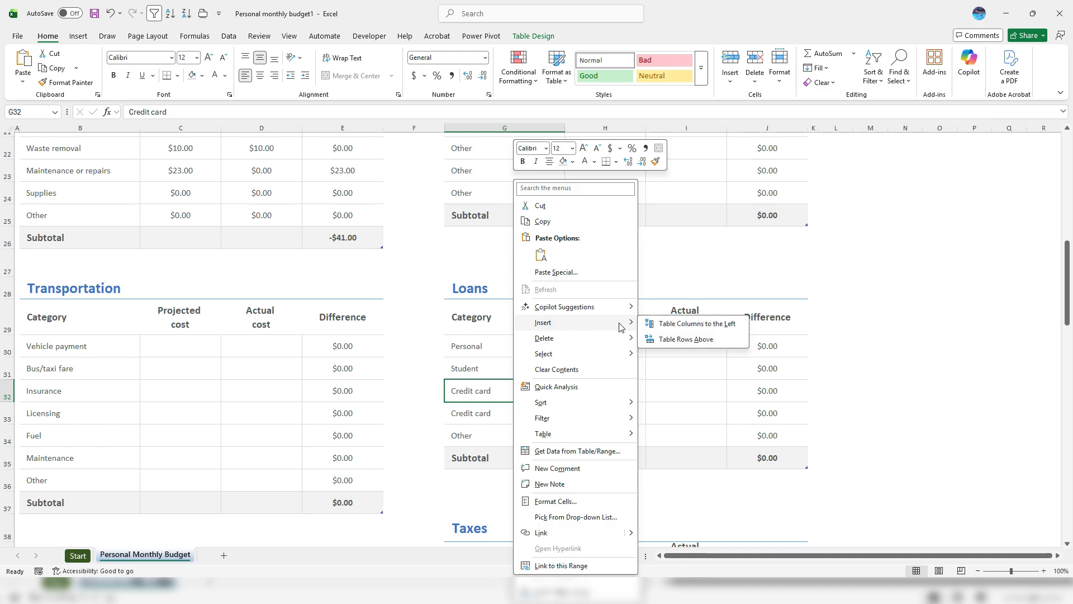
left_click(685, 339)
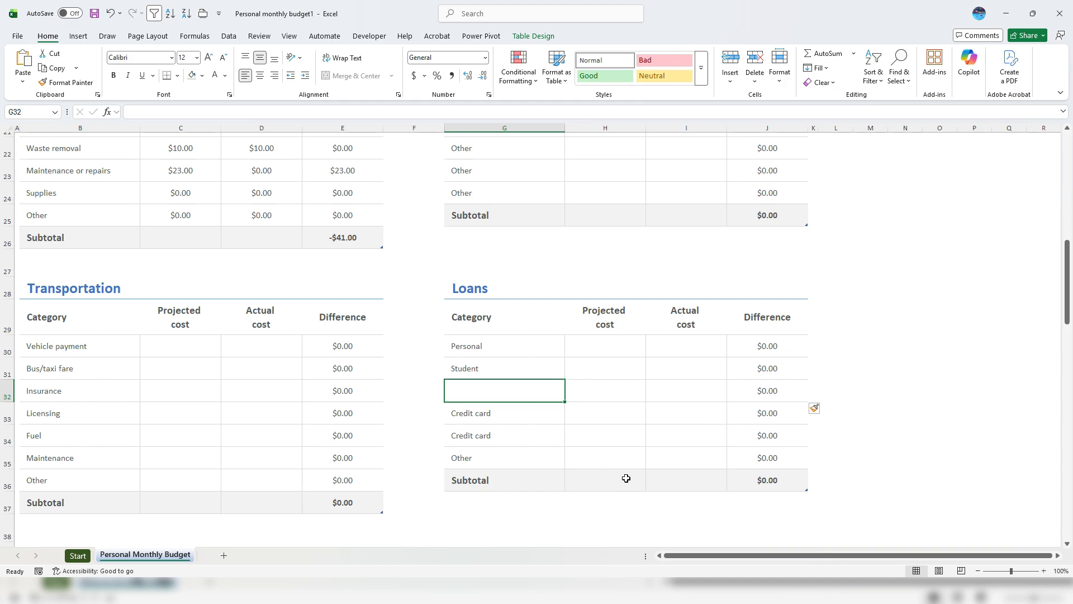
scroll(642, 335, "down", 5)
scroll(600, 329, "down", 8)
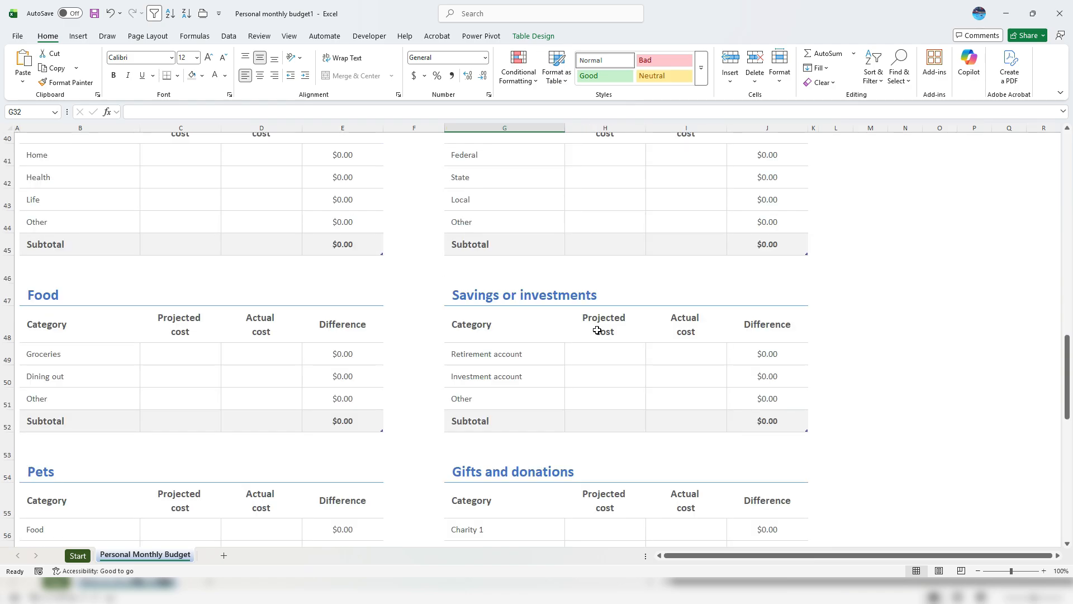
scroll(588, 338, "down", 2)
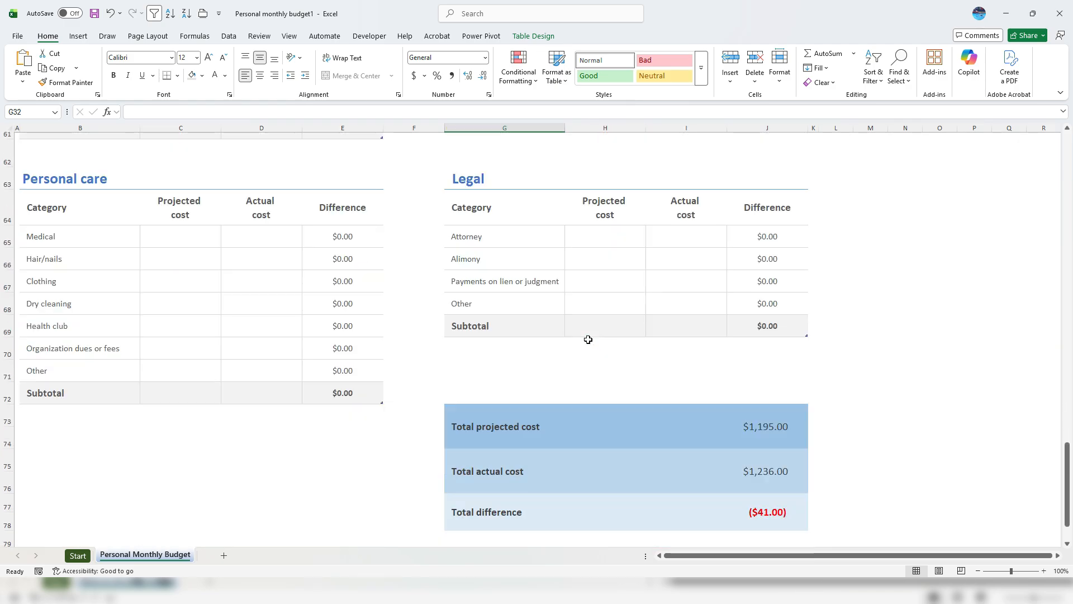
left_click(776, 366)
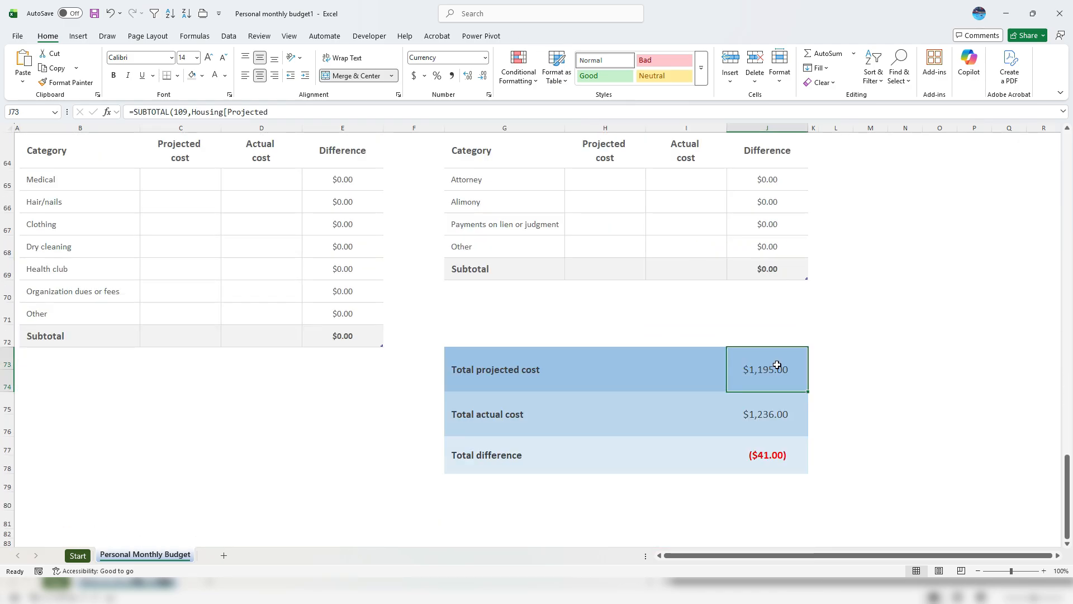
left_click(772, 412)
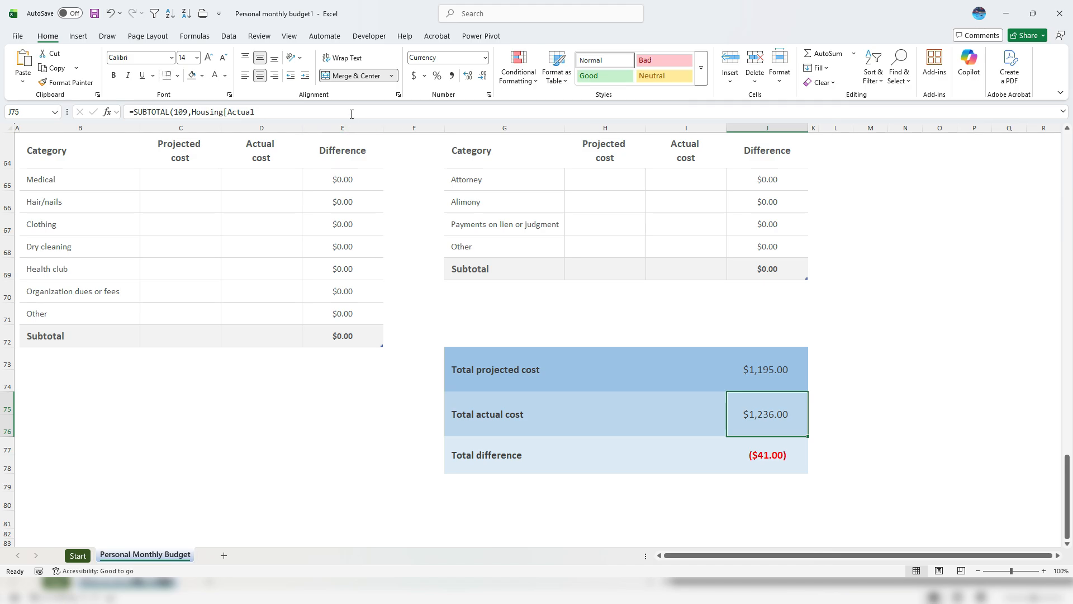
key("F2")
scroll(690, 309, "up", 1)
scroll(710, 289, "up", 2)
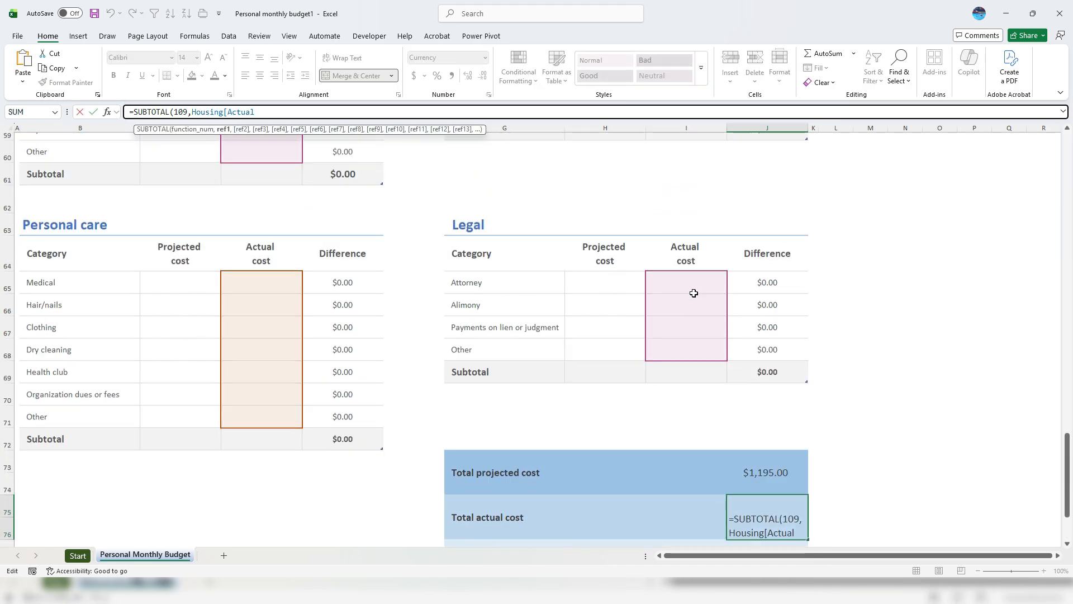
scroll(692, 299, "down", 1)
scroll(692, 299, "down", 1)
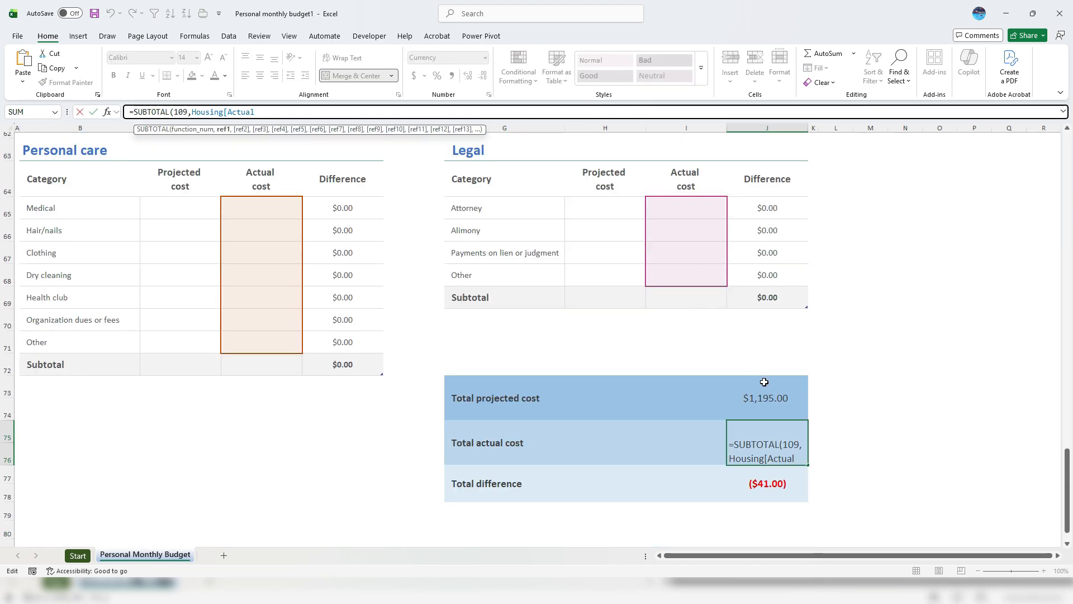
left_click(763, 392)
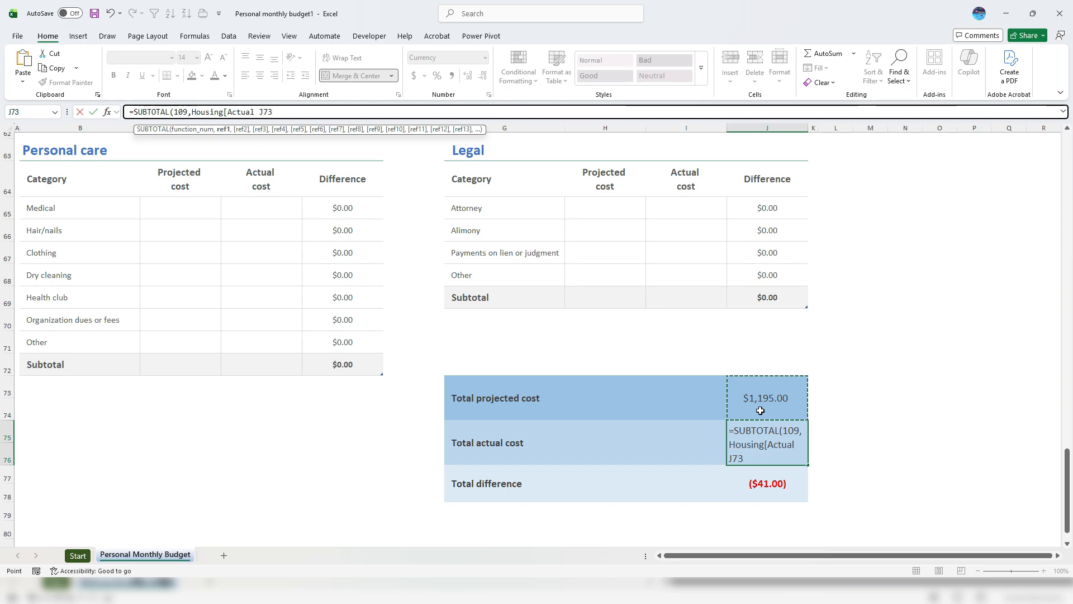
key("Escape")
left_click(762, 486)
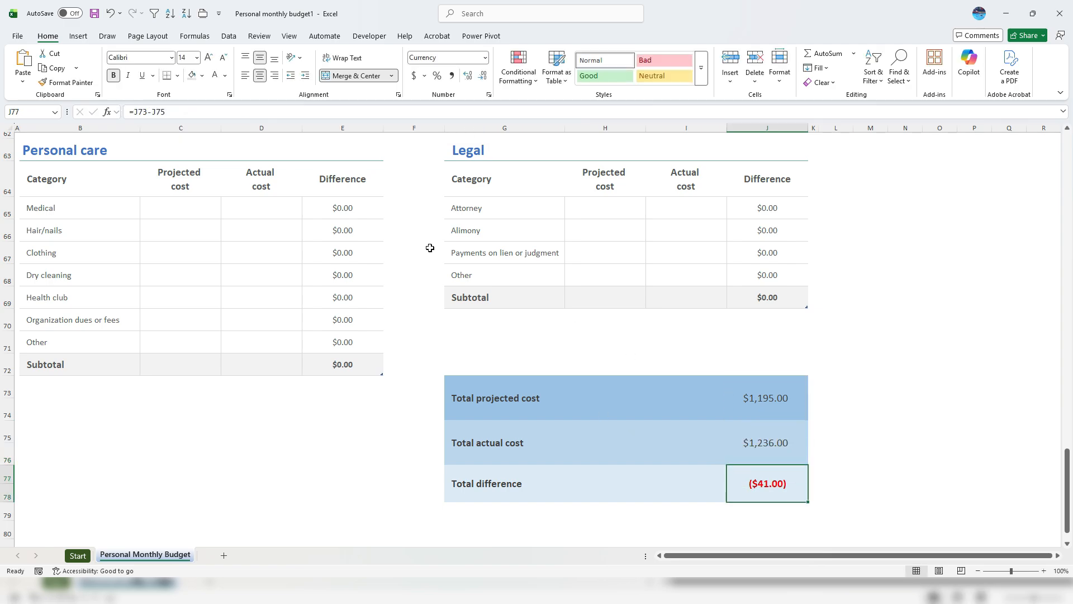
left_click(258, 110)
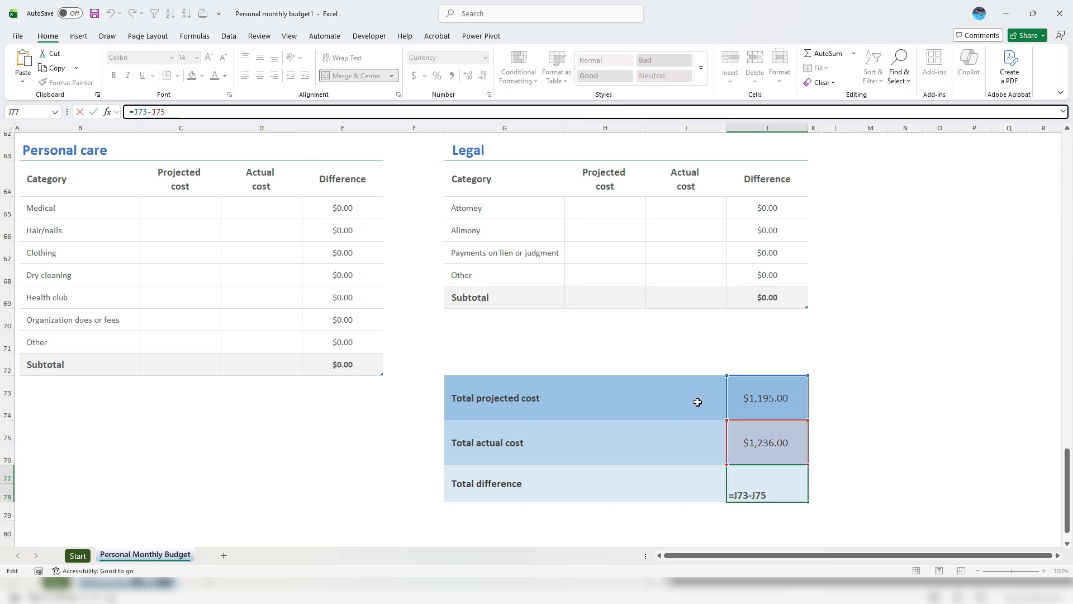
key("Escape")
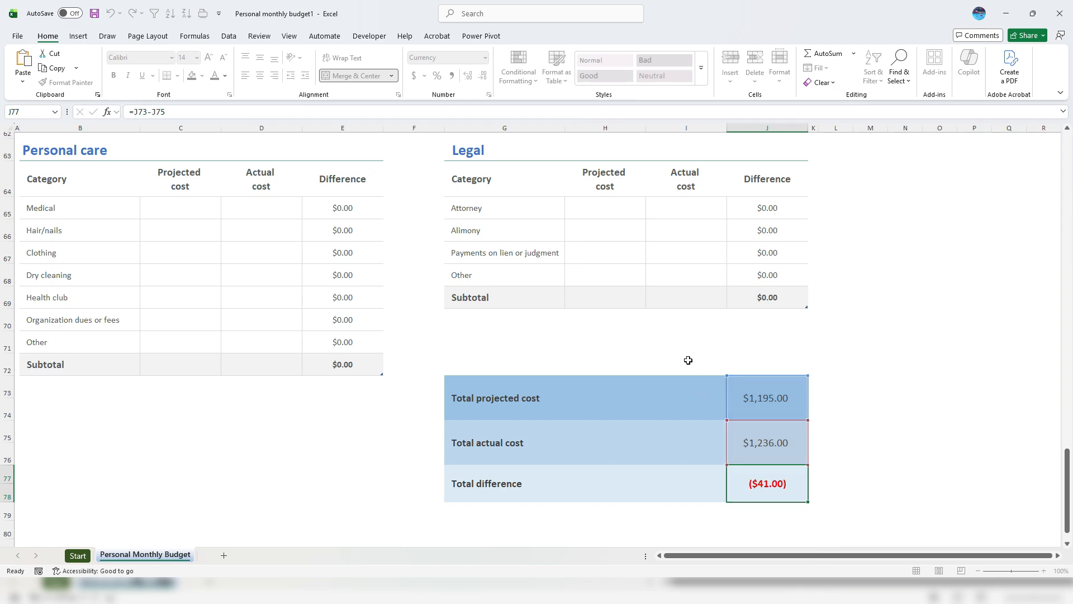
left_click_drag(1068, 470, 1068, 156)
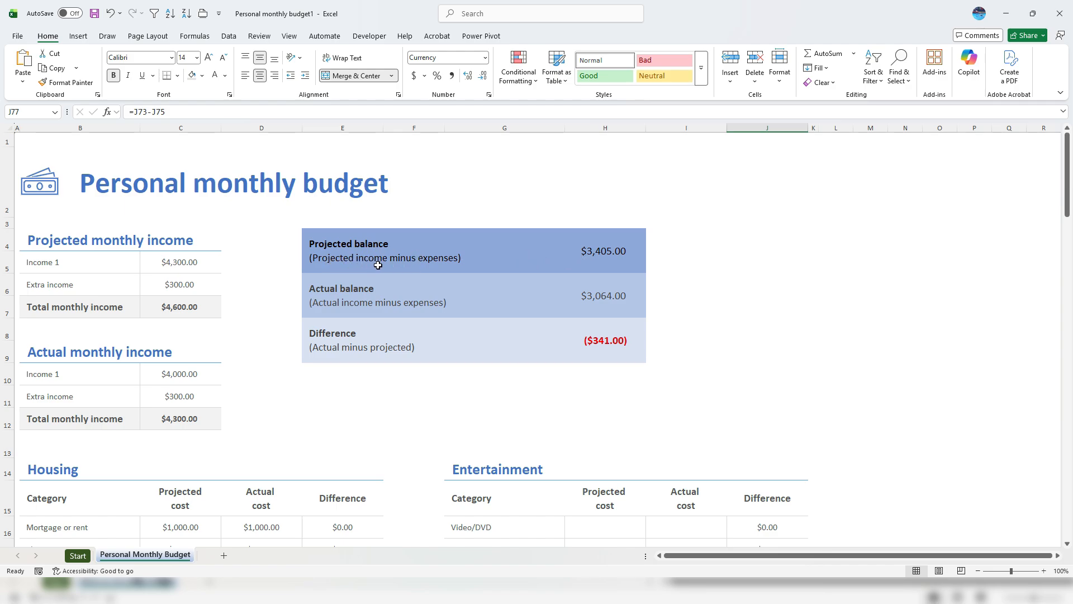
left_click(616, 244)
key("F2")
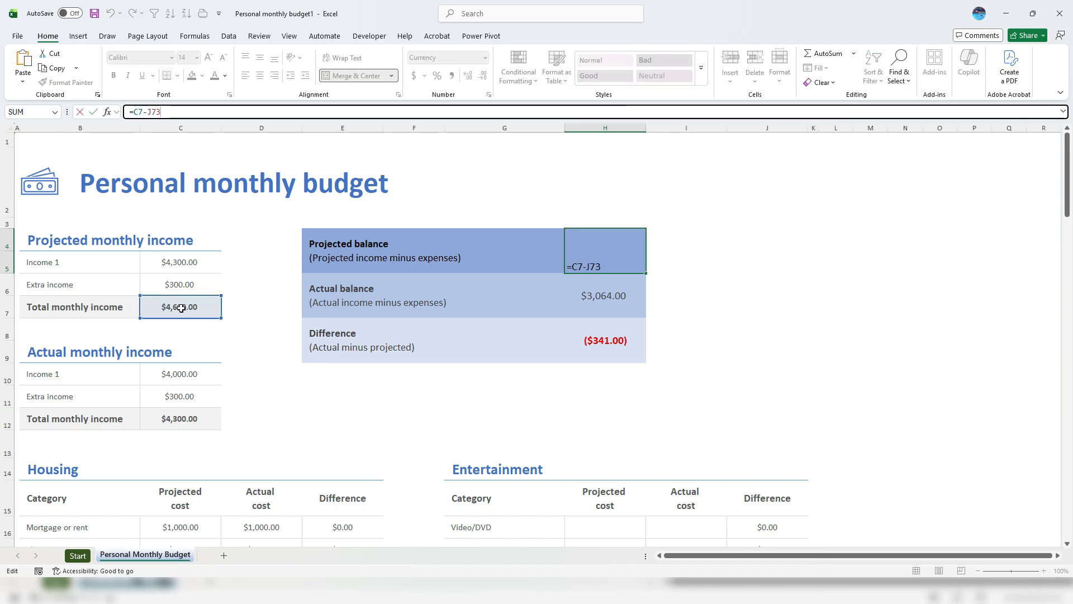
scroll(635, 335, "down", 1)
scroll(636, 334, "down", 17)
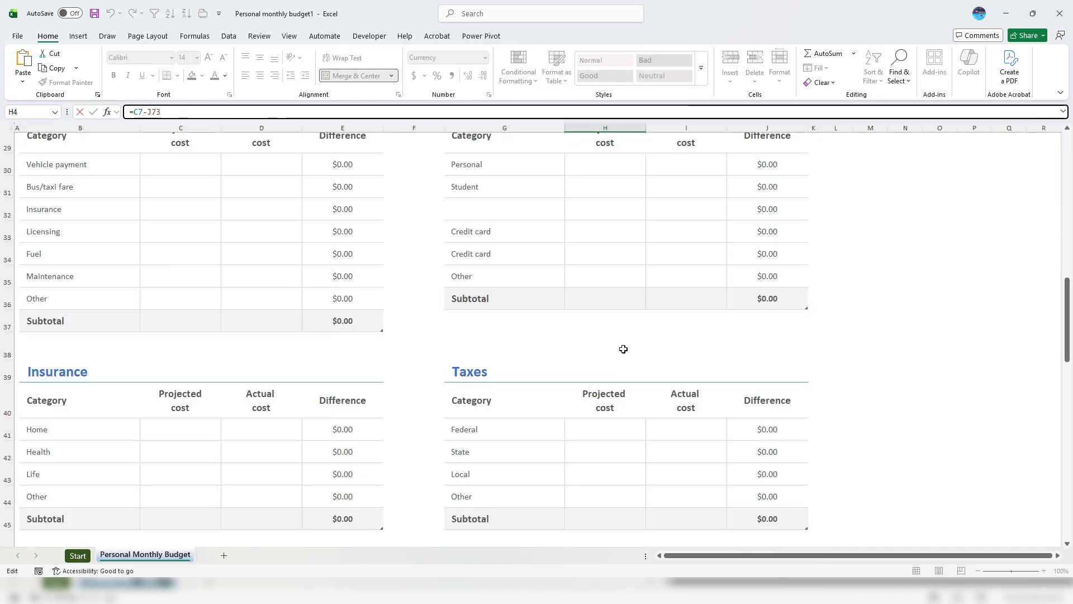
scroll(625, 373, "down", 2)
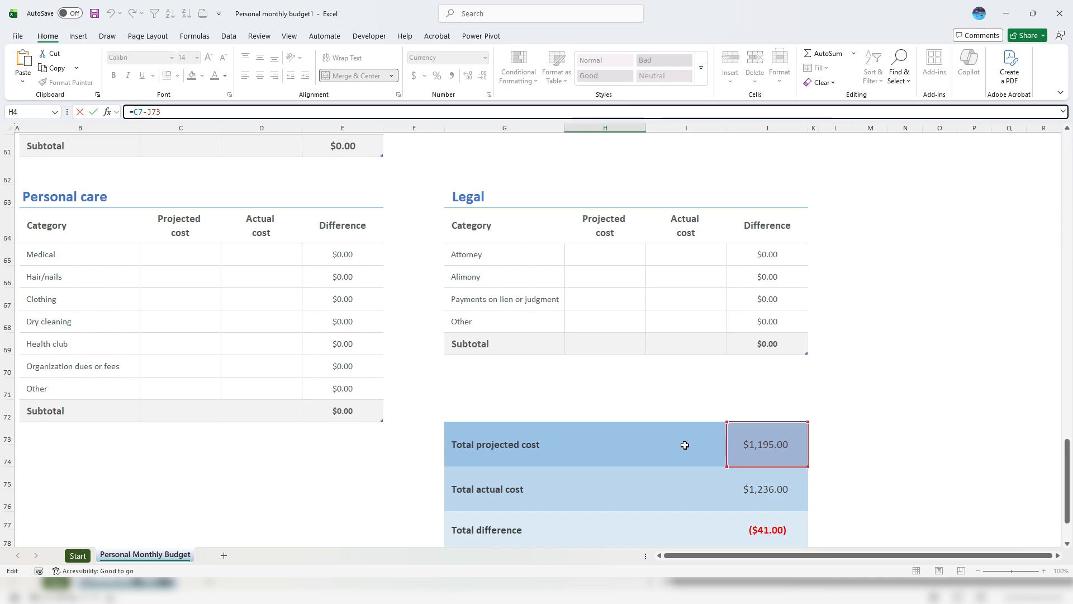
key("ctrl+Return")
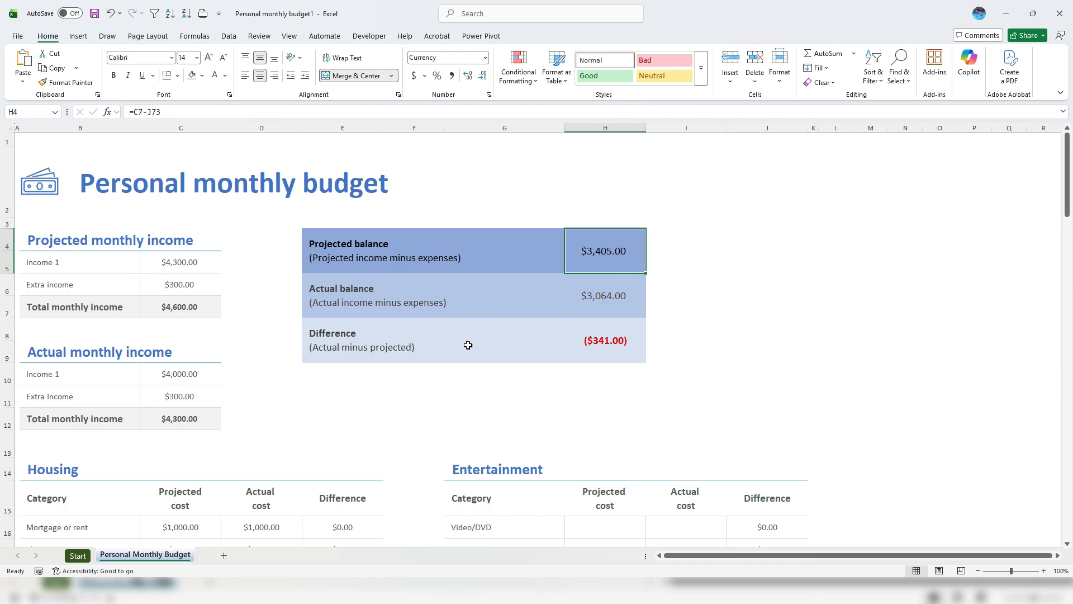
Rename the budget sheet tab to MAY2026
double_click(165, 556)
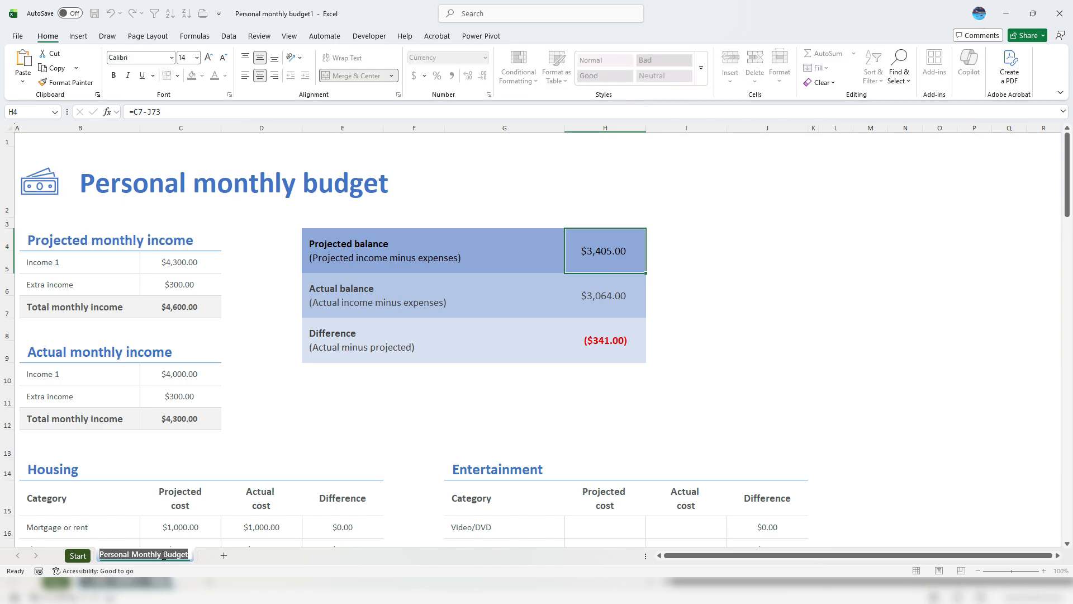
type("MAY20")
key("Return")
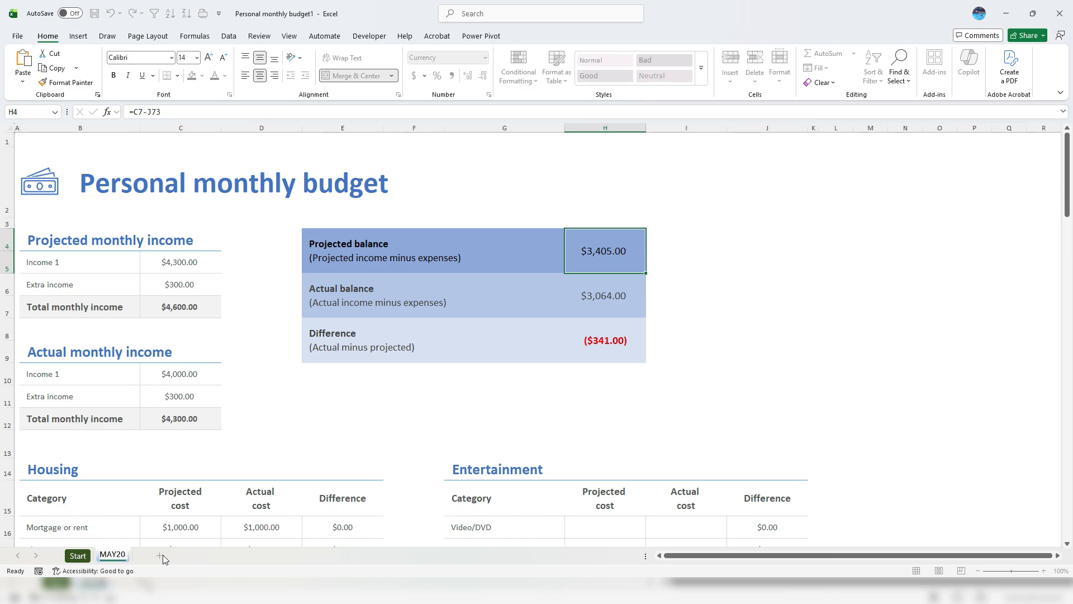
type("26")
key("Return")
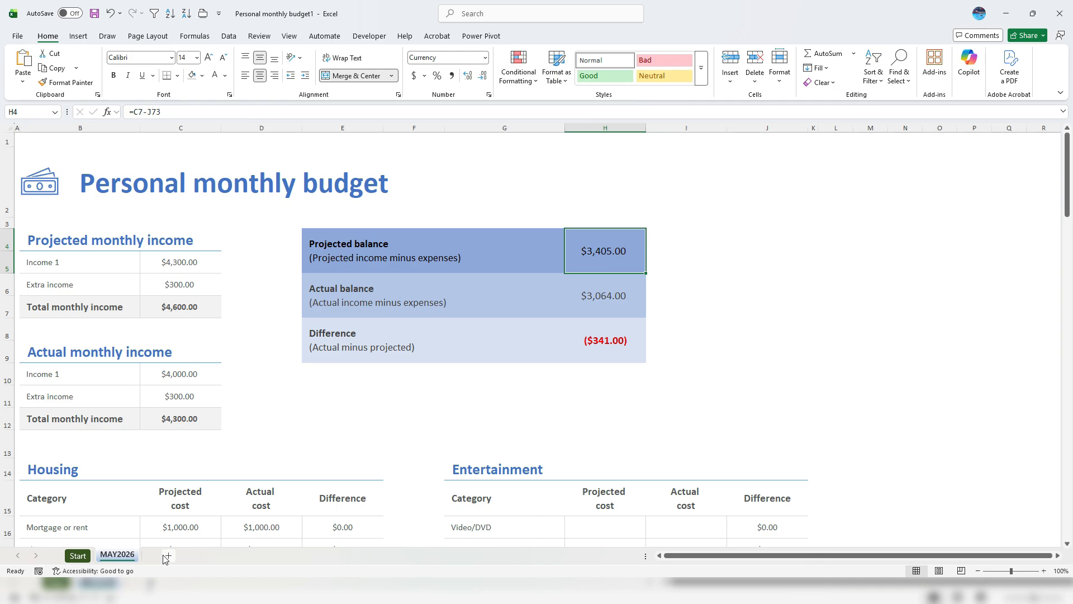
Copy MAY2026 to the end of the workbook and name the copy JUN2026
right_click(125, 555)
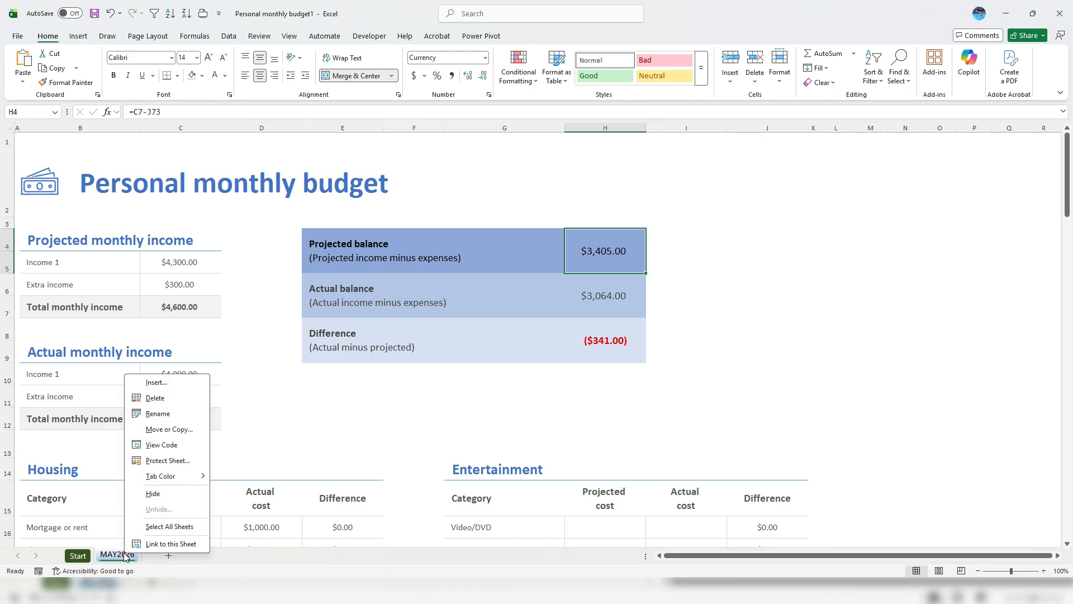
left_click(169, 429)
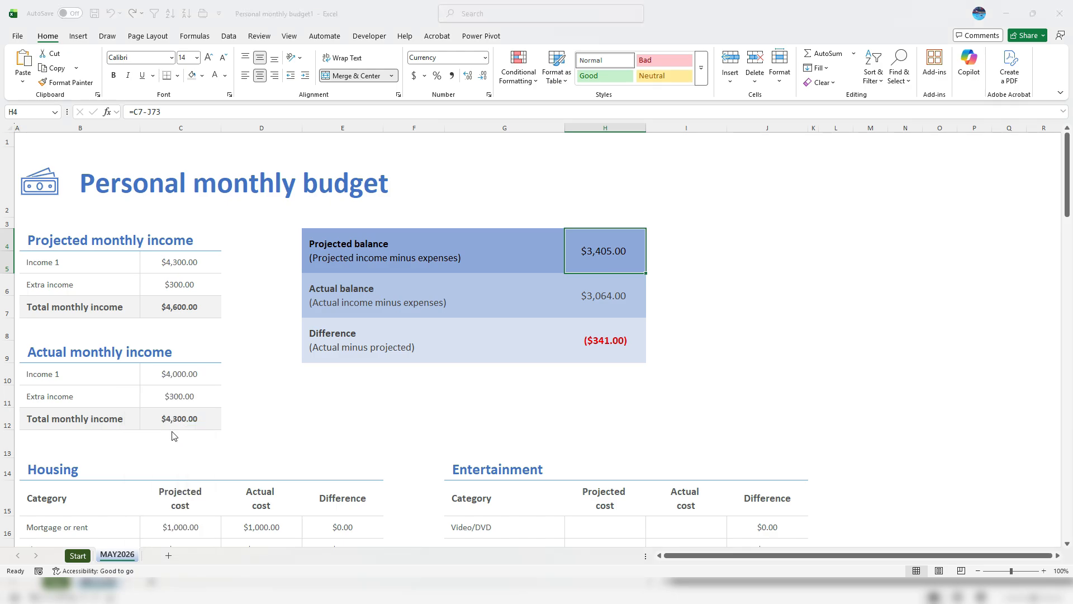
left_click(122, 482)
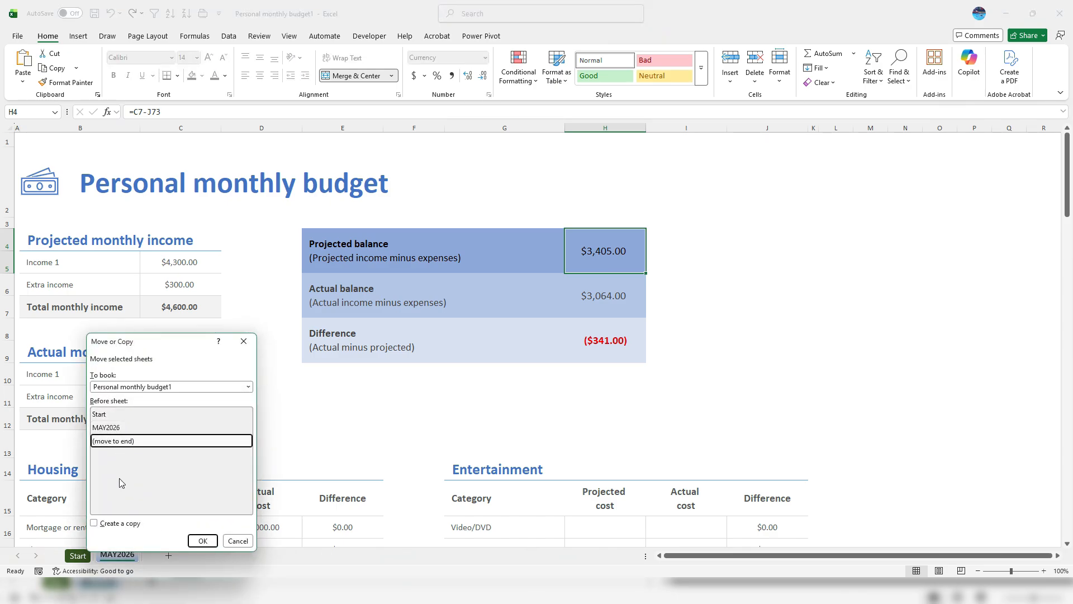
left_click(120, 523)
left_click(198, 540)
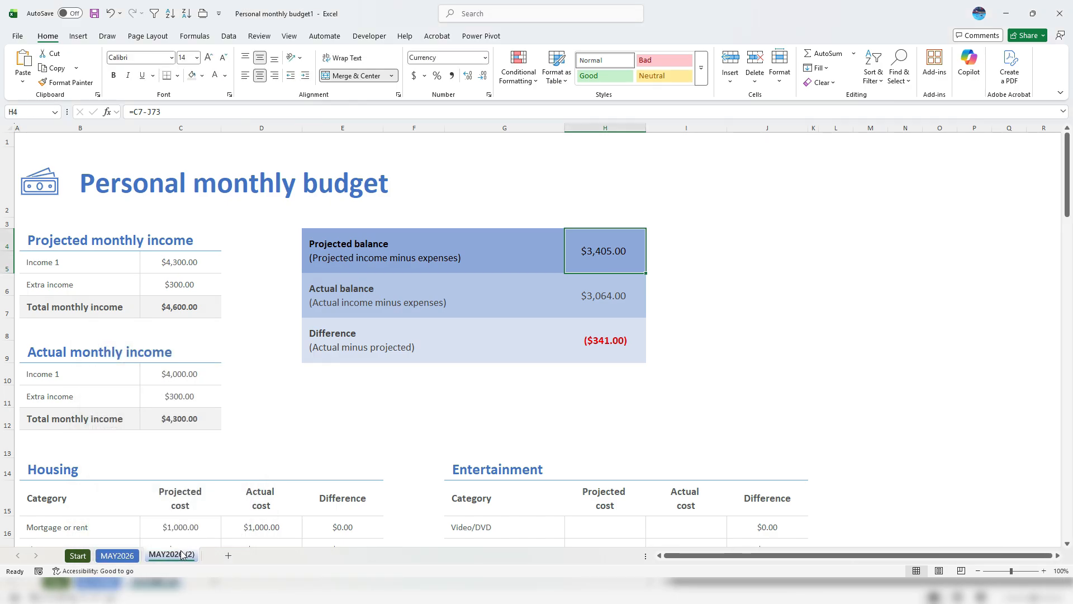
double_click(177, 554)
type("JUN2026")
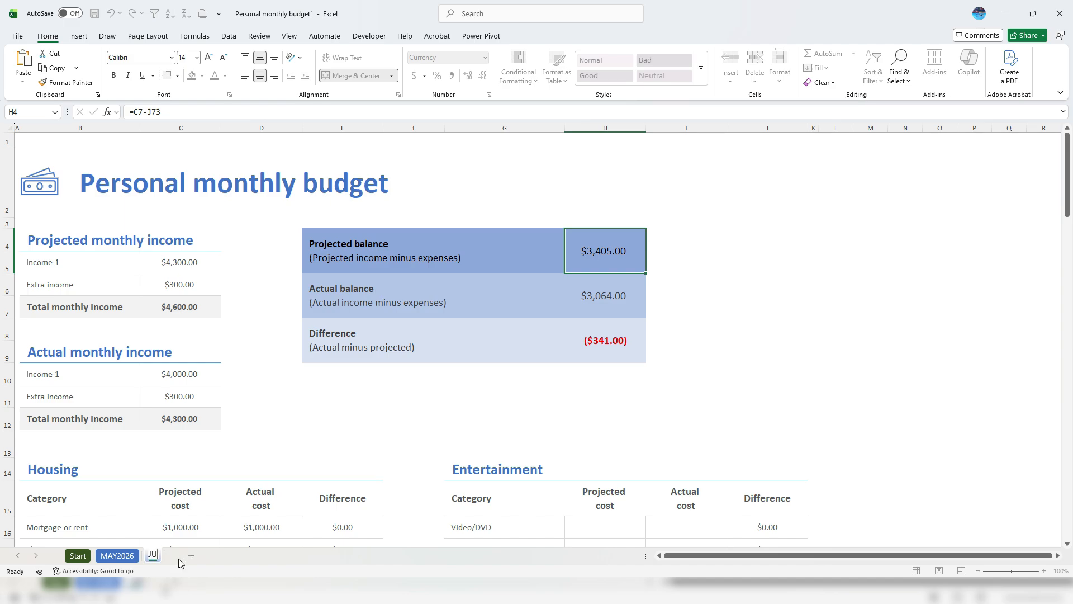
key("Return")
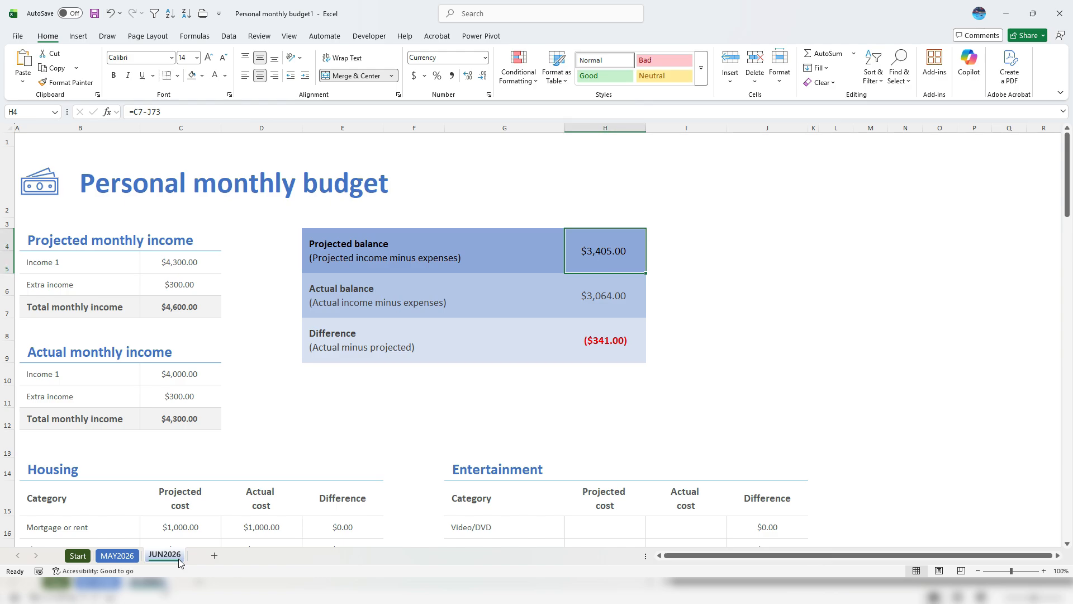
Add a new worksheet after JUN2026 and name it SUMMARY
left_click(213, 557)
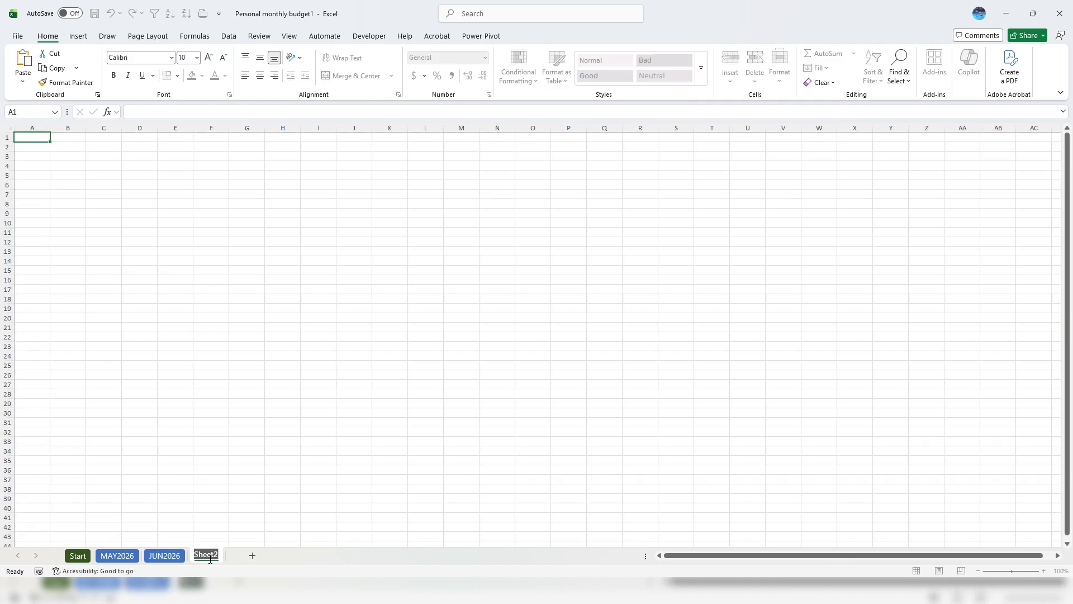
type("SUMMARY")
key("Return")
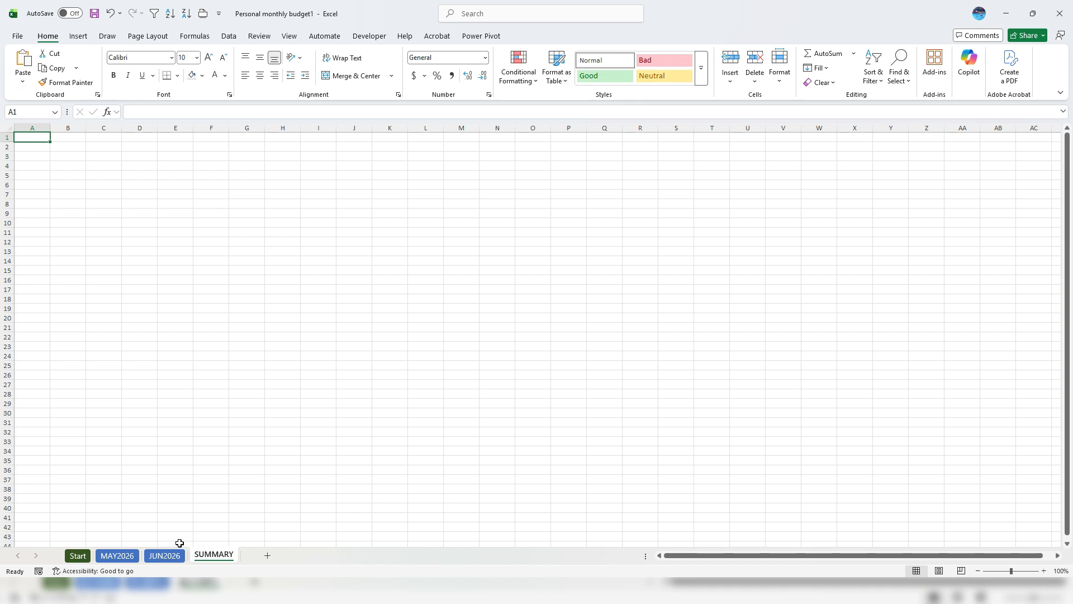
Permanently delete the JUN2026 sheet and return to the MAY2026 budget
left_click(117, 555)
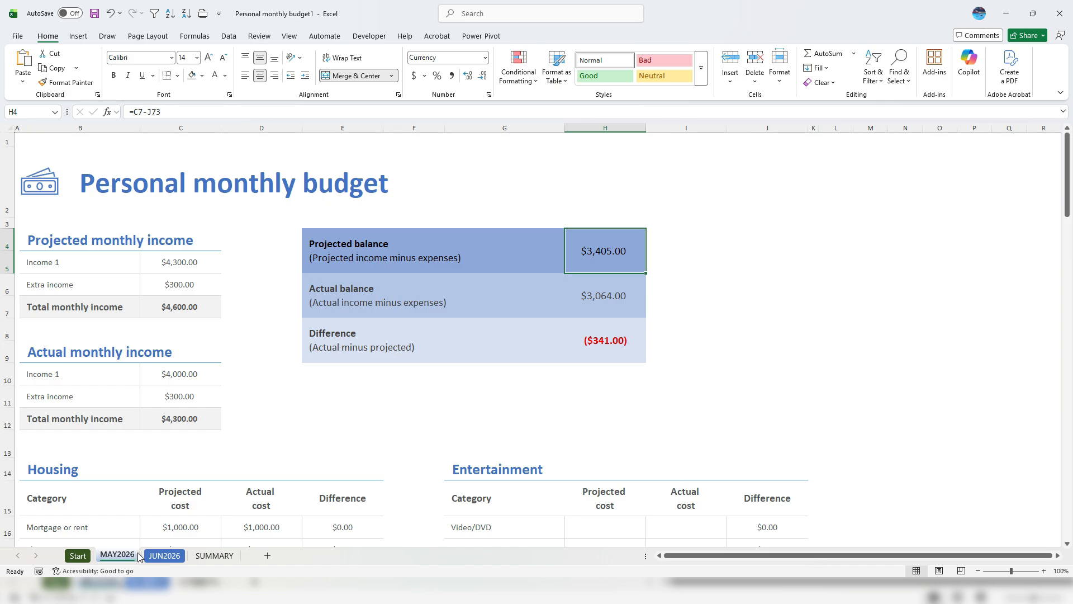
right_click(164, 556)
left_click(194, 397)
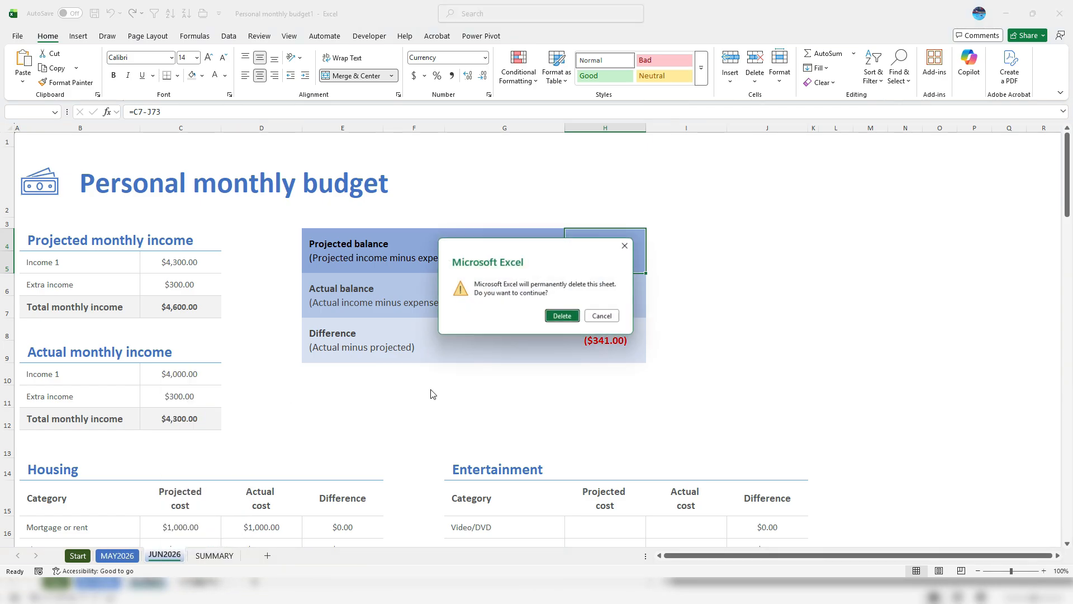
left_click(559, 317)
left_click(117, 555)
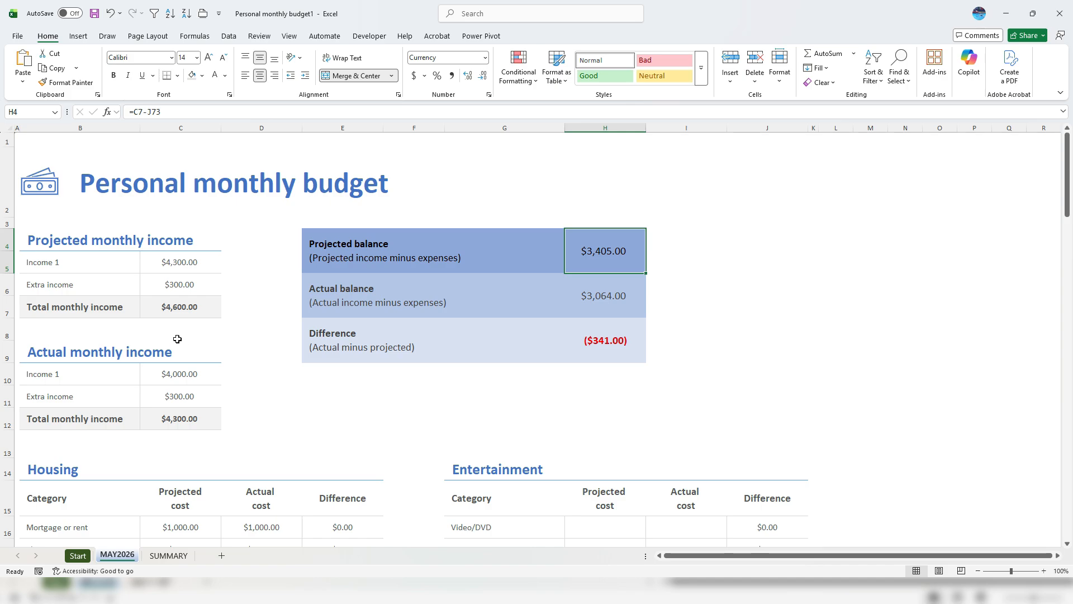
Name the projected income total in C7 'ProjectedIncome' via the Name Box
left_click(200, 308)
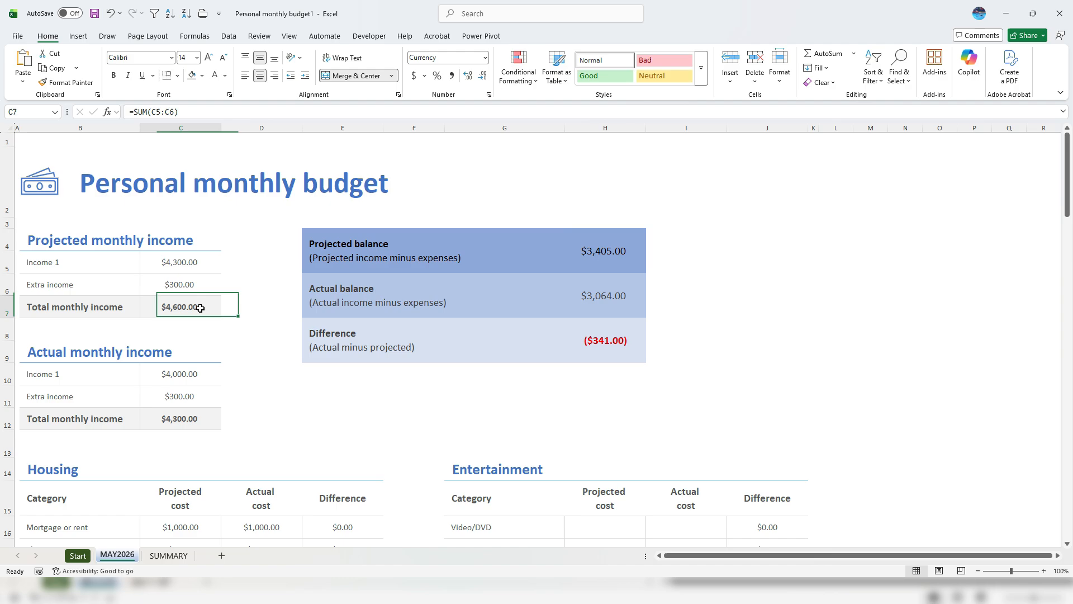
left_click(42, 112)
type("ProjectedInc")
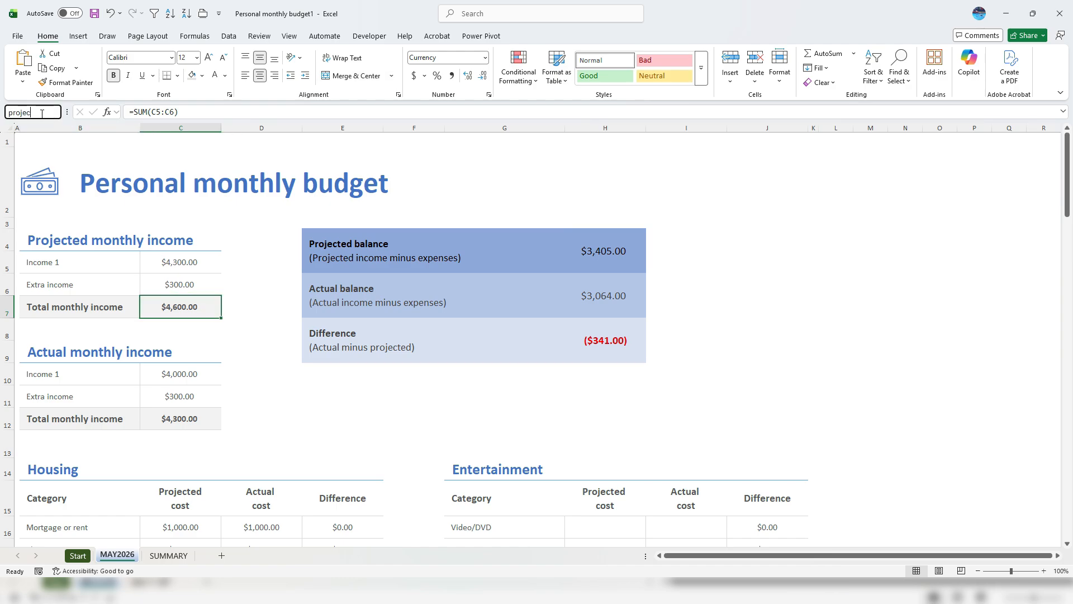
type("ome")
key("Return")
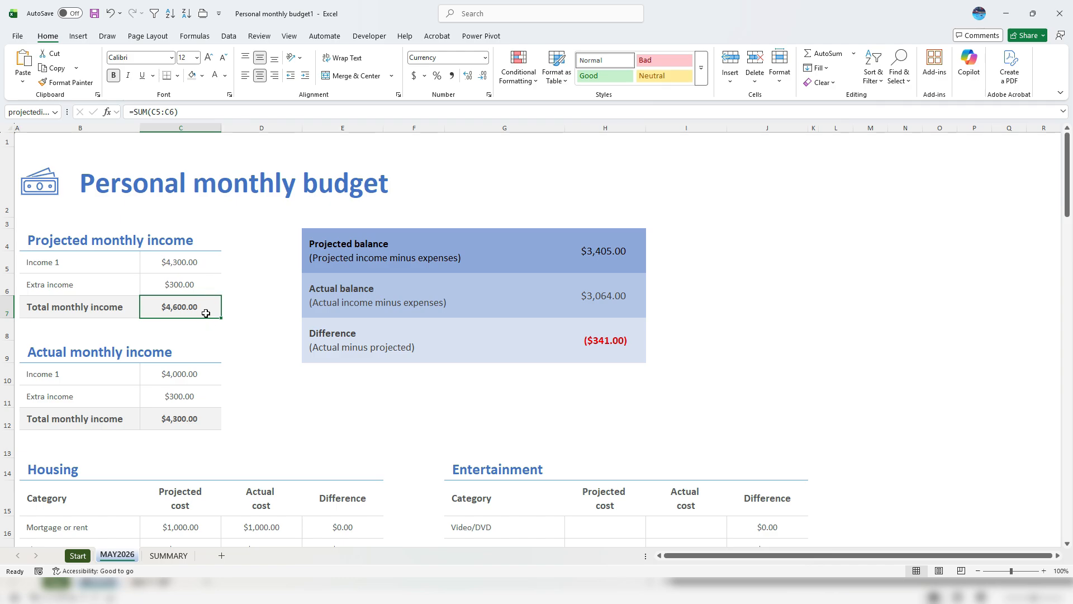
Name the actual income total in C12 'actualincome' via the Name Box
left_click(178, 376)
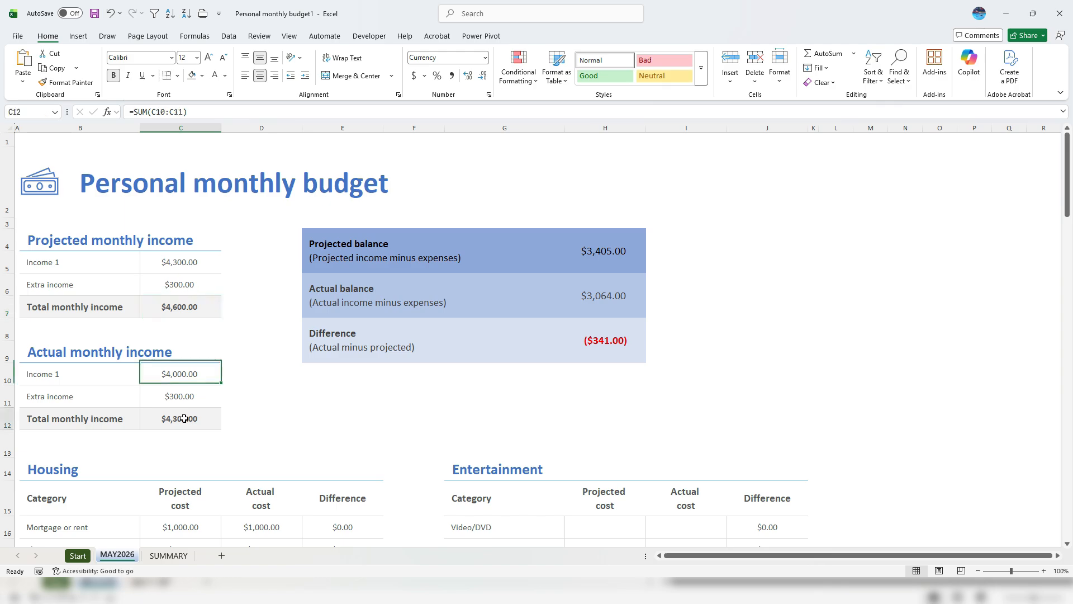
left_click(179, 416)
left_click(37, 113)
type("ac")
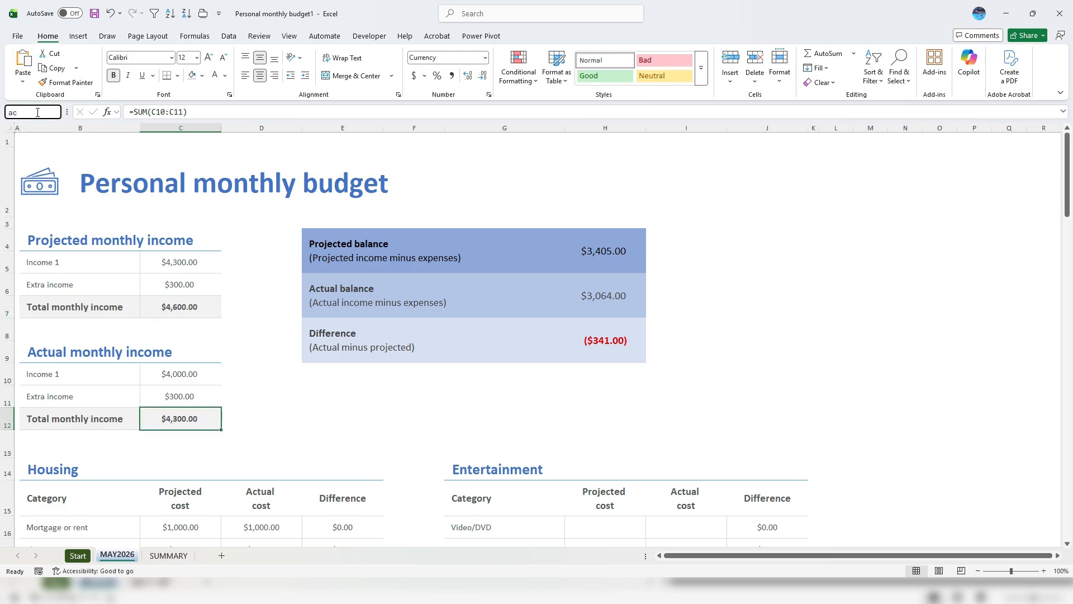
type("tualincome")
key("Return")
Make a copy of MAY2026 at the end of the workbook
right_click(128, 556)
left_click(150, 433)
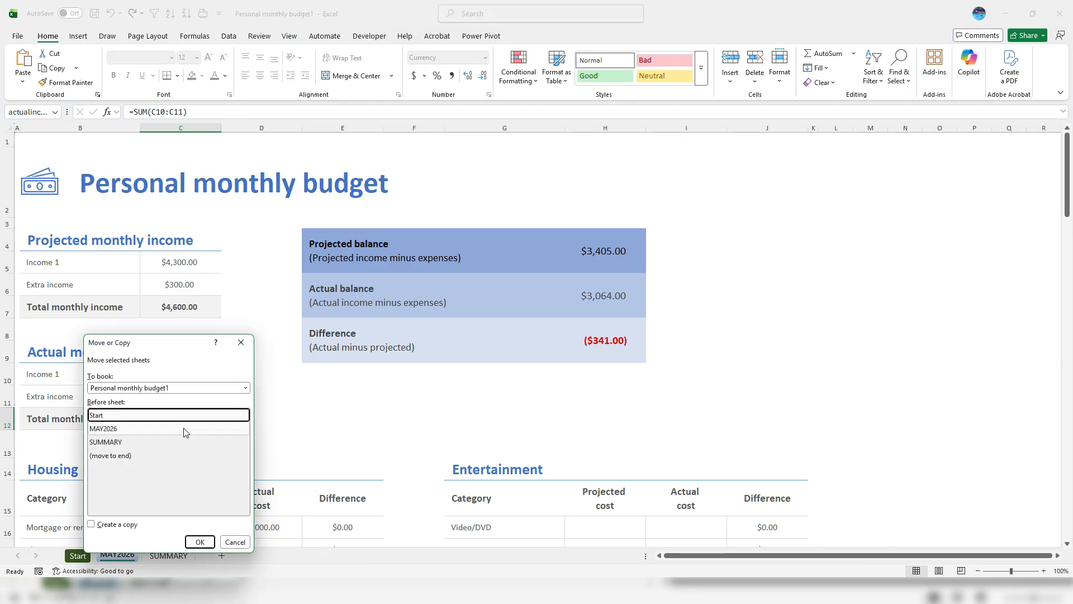
left_click(135, 456)
left_click(91, 523)
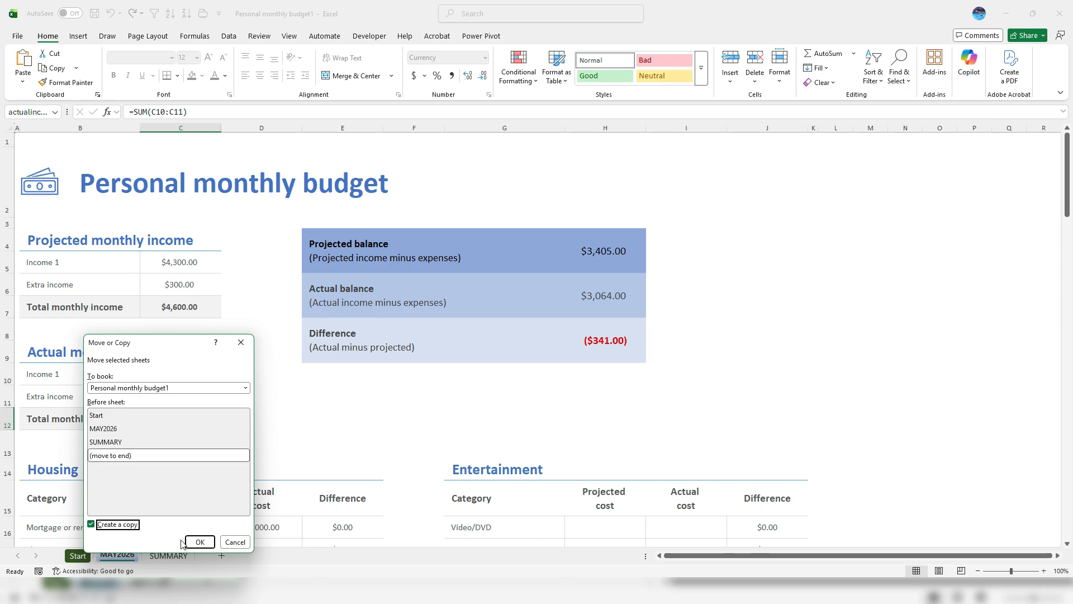
left_click(196, 541)
Name the copy JUN2026, confirm C7 and C12 kept their names, and place it before SUMMARY
double_click(222, 553)
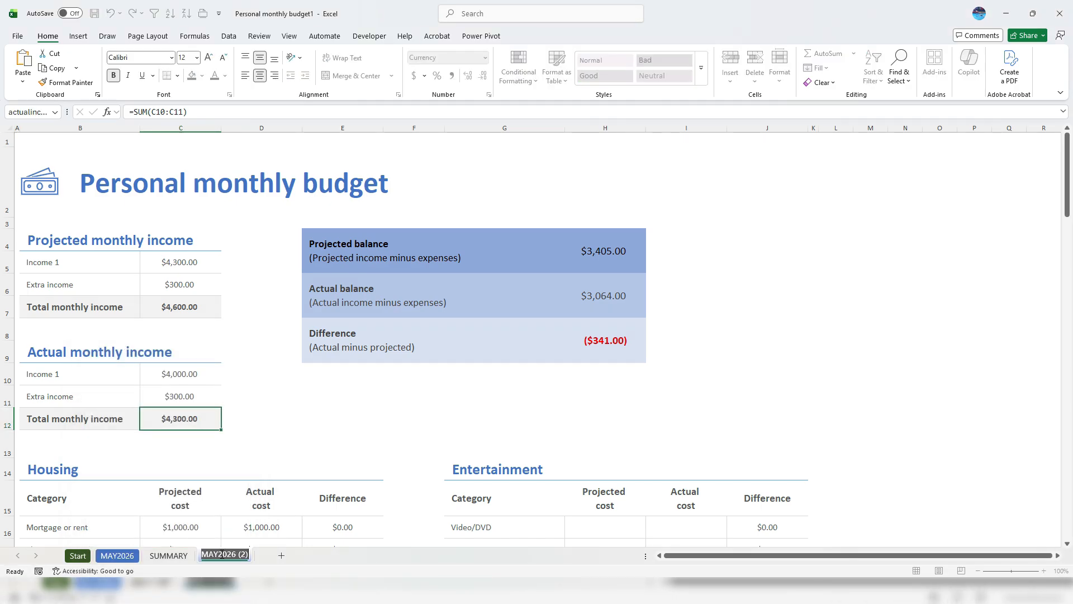
type("JUN")
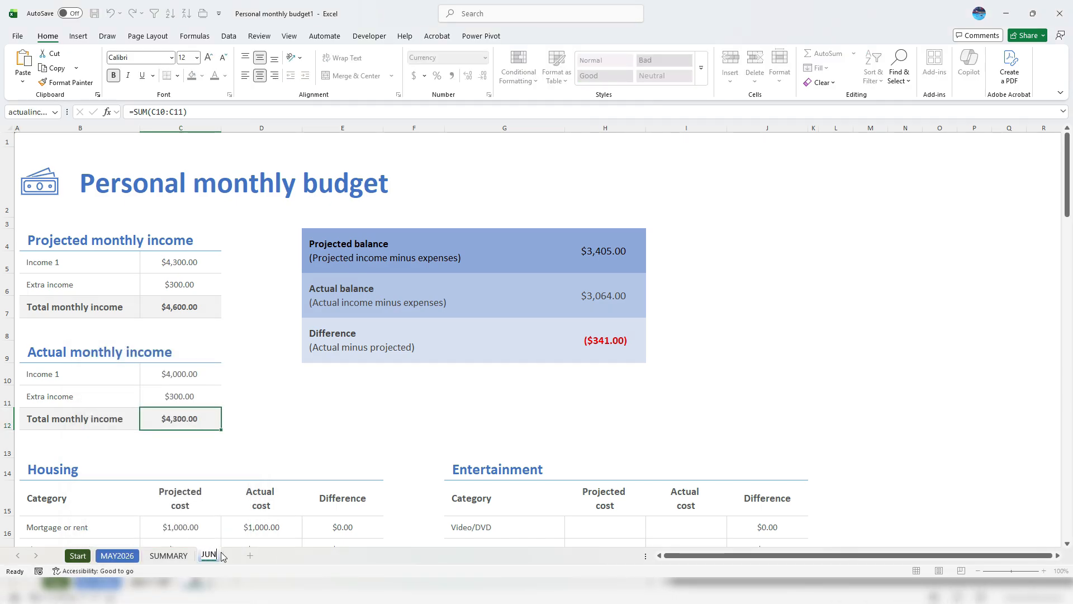
type("2026")
key("Return")
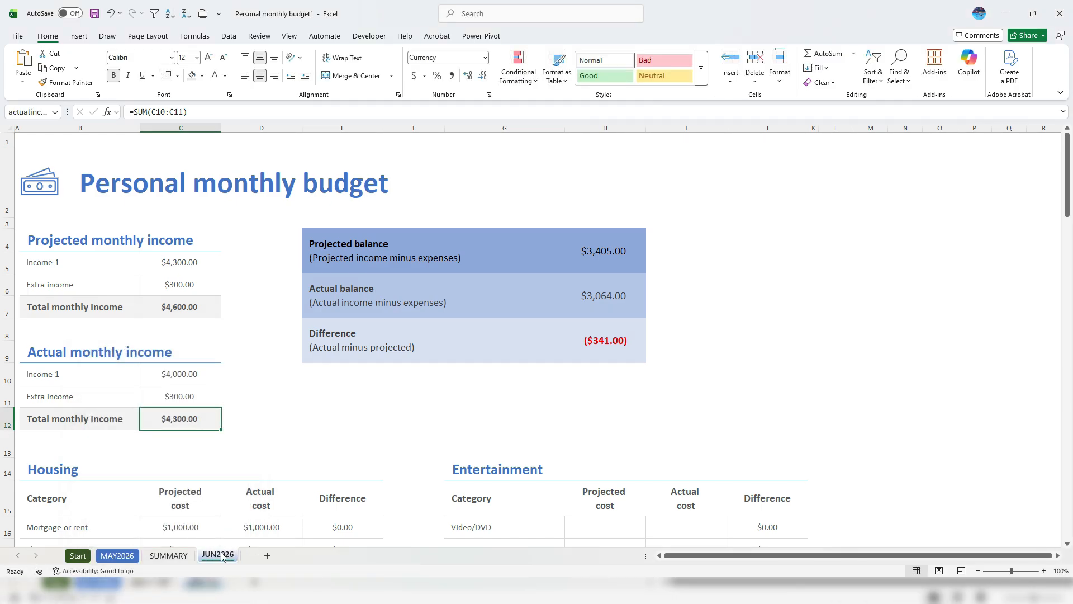
left_click(173, 314)
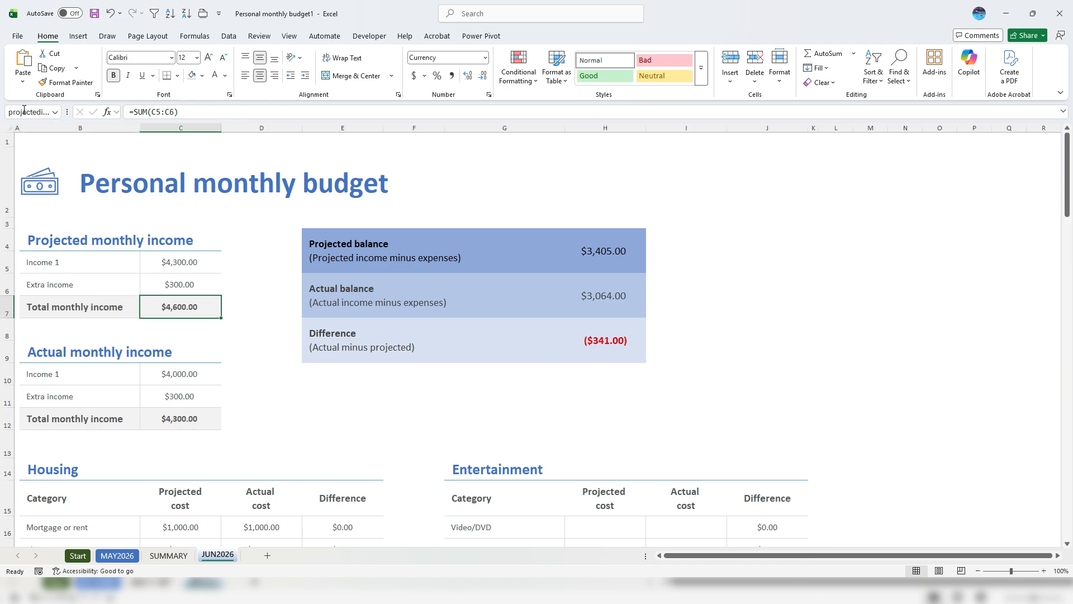
left_click(165, 419)
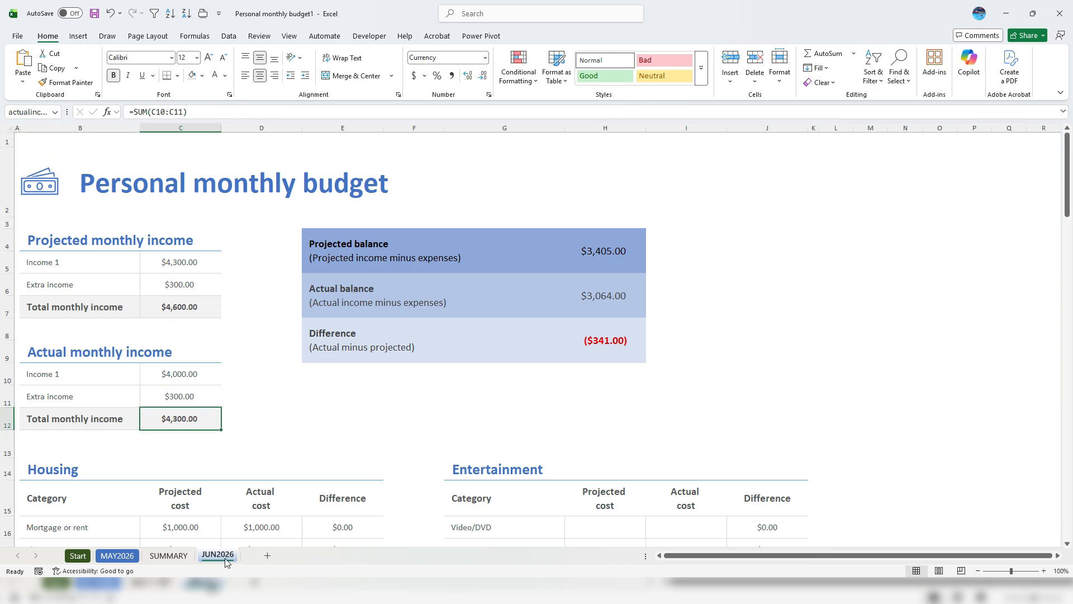
left_click_drag(225, 559, 168, 558)
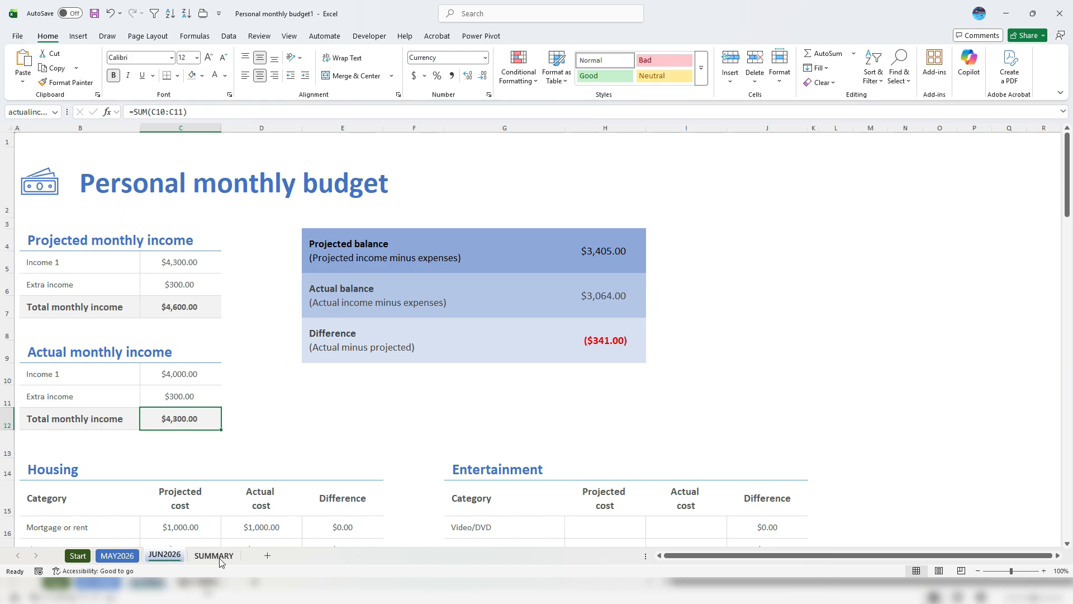
On SUMMARY, enter headers Actual Income in B2 and Projected Income in C2
left_click(217, 559)
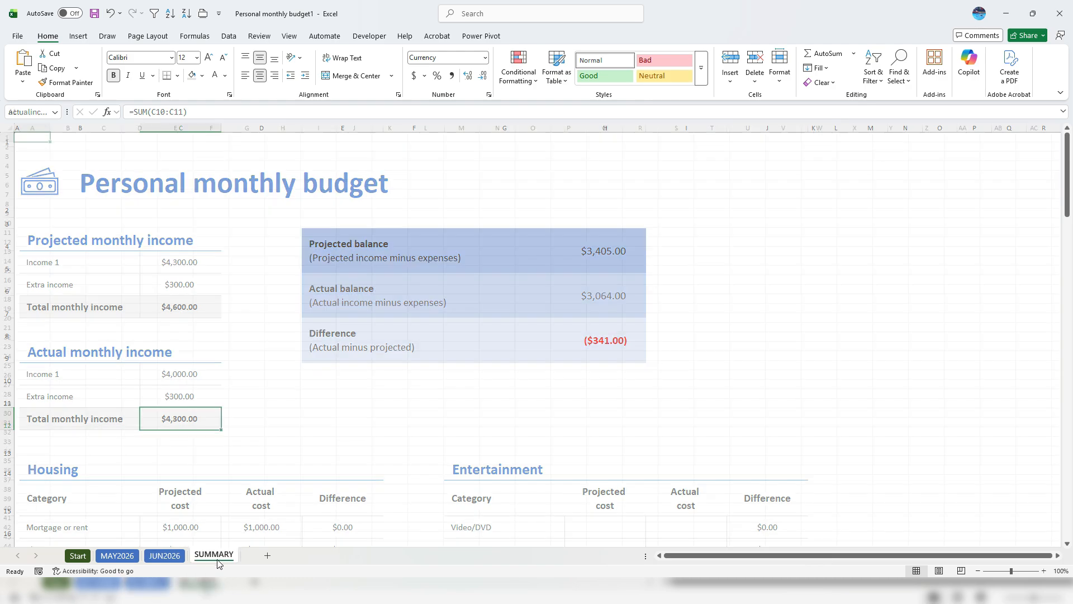
left_click(35, 148)
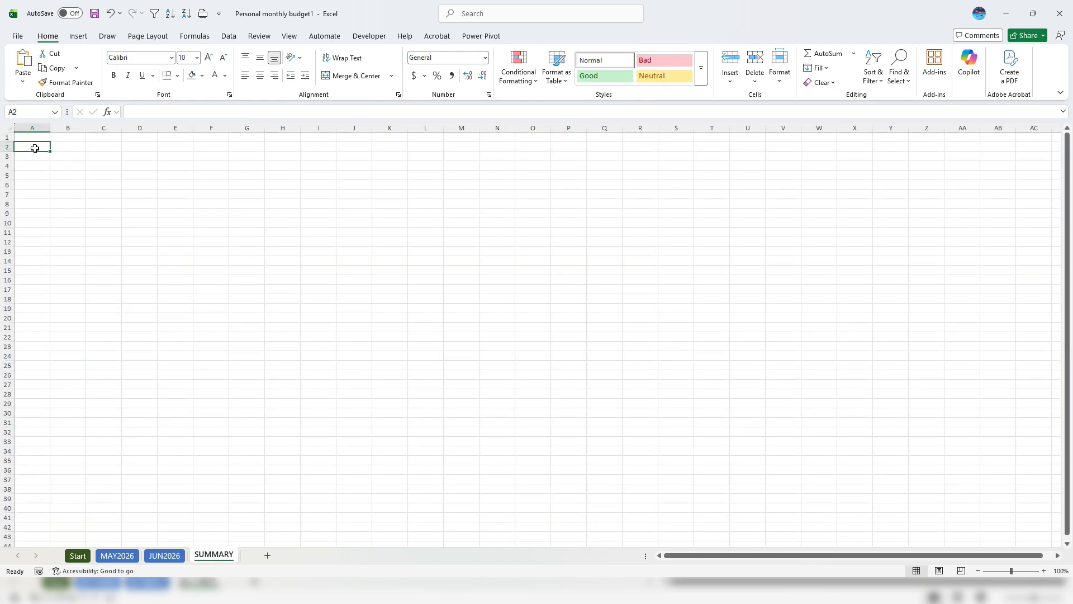
key("Right")
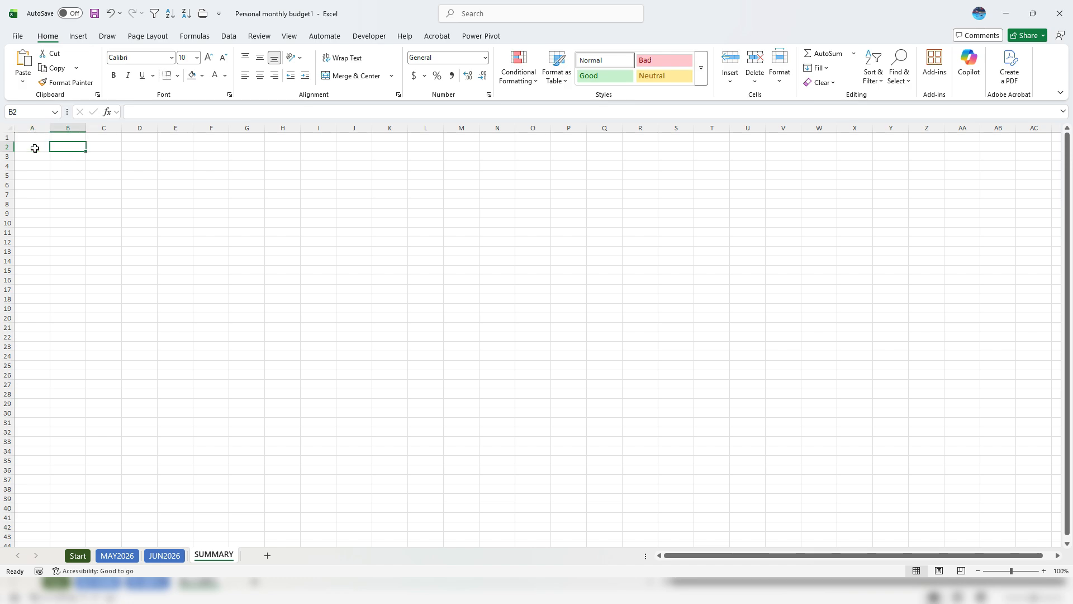
type("Acual Income")
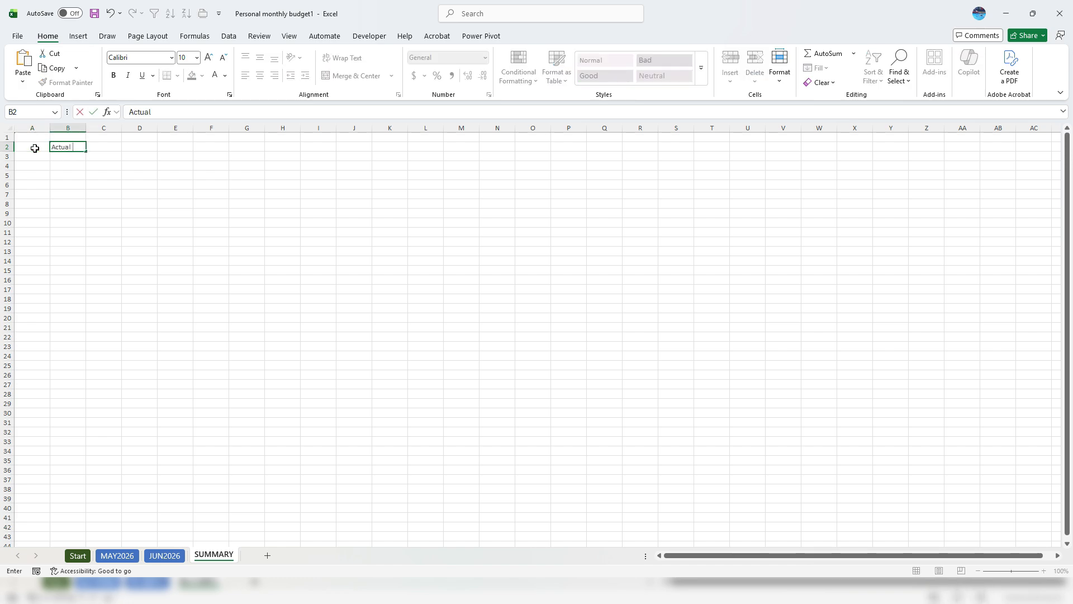
key("Tab")
type("Projec")
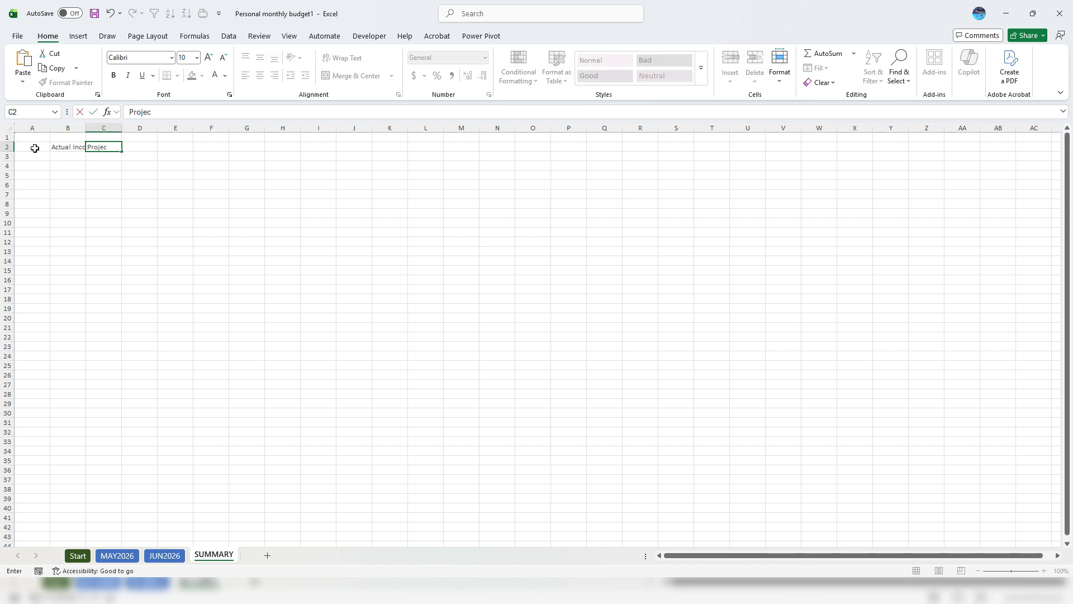
type("ted Income")
key("Return")
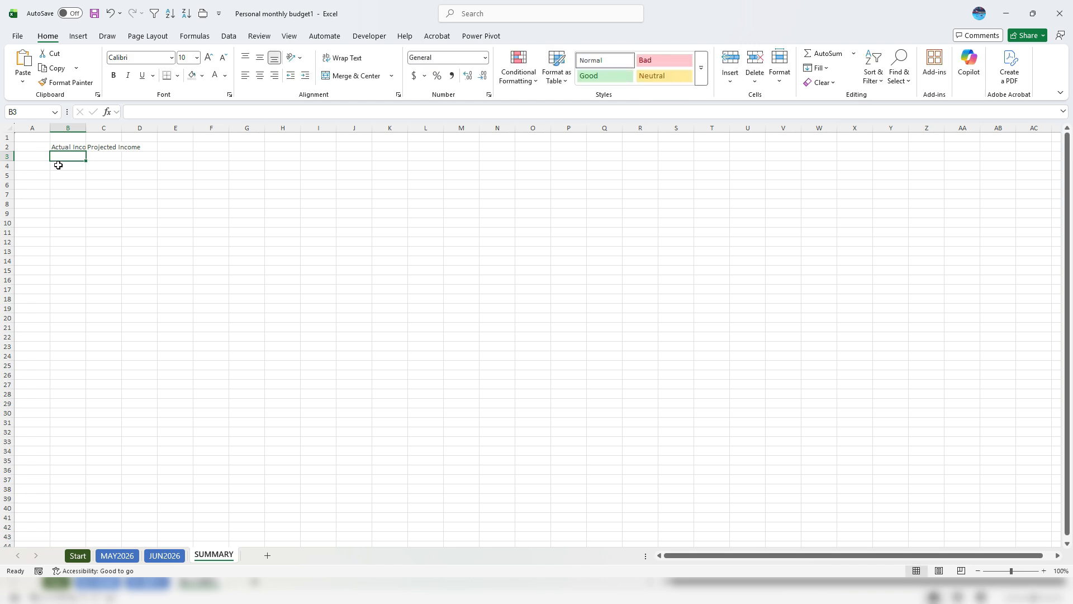
Autofit columns B and C to their headers and select A3
scroll(58, 165, "up", 10)
scroll(76, 142, "up", 2)
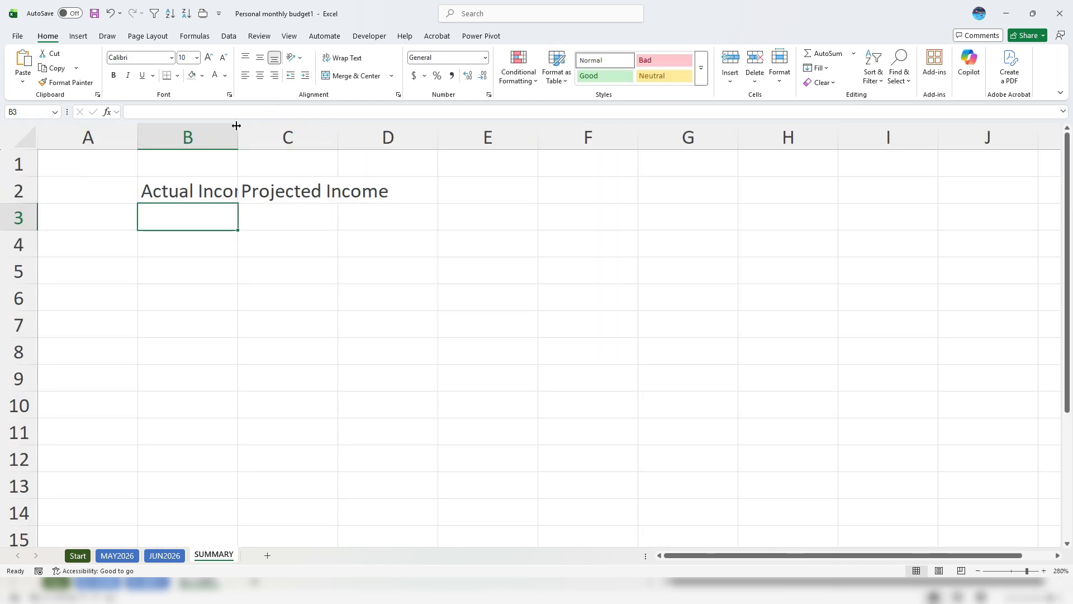
double_click(236, 129)
double_click(368, 136)
left_click(115, 209)
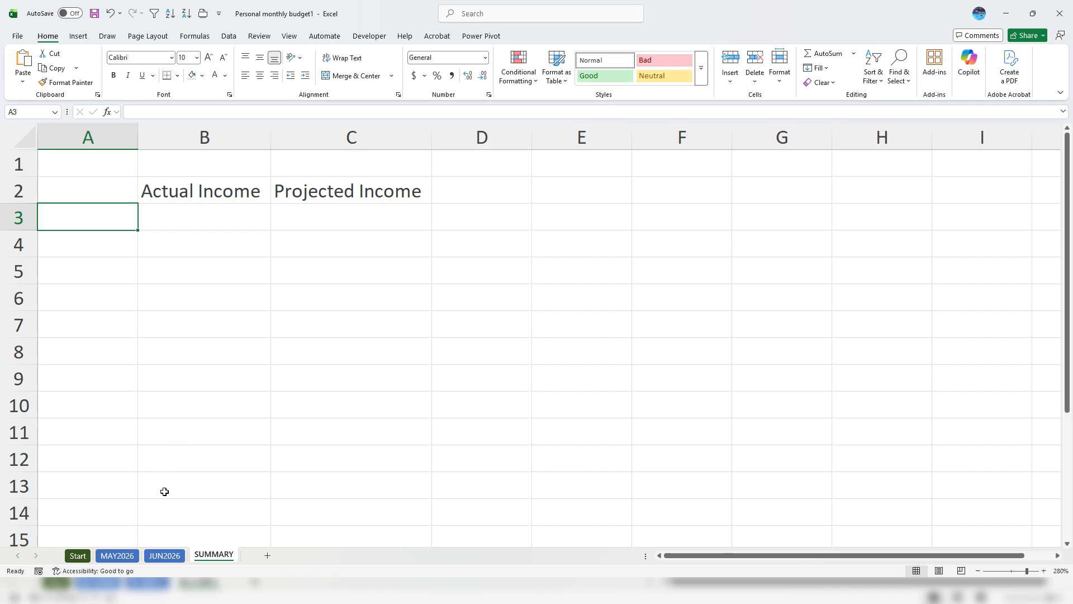
Enter MAY2026 in A3 and JUN2026 in A4 as apostrophe-prefixed text, fixing the date conversion
type("MAY202")
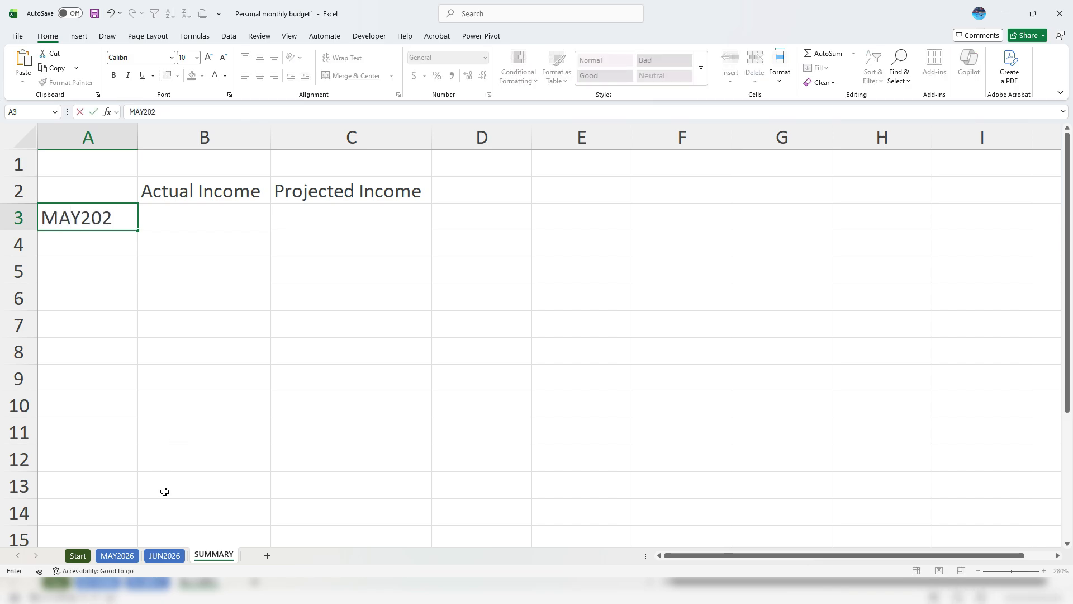
type("6")
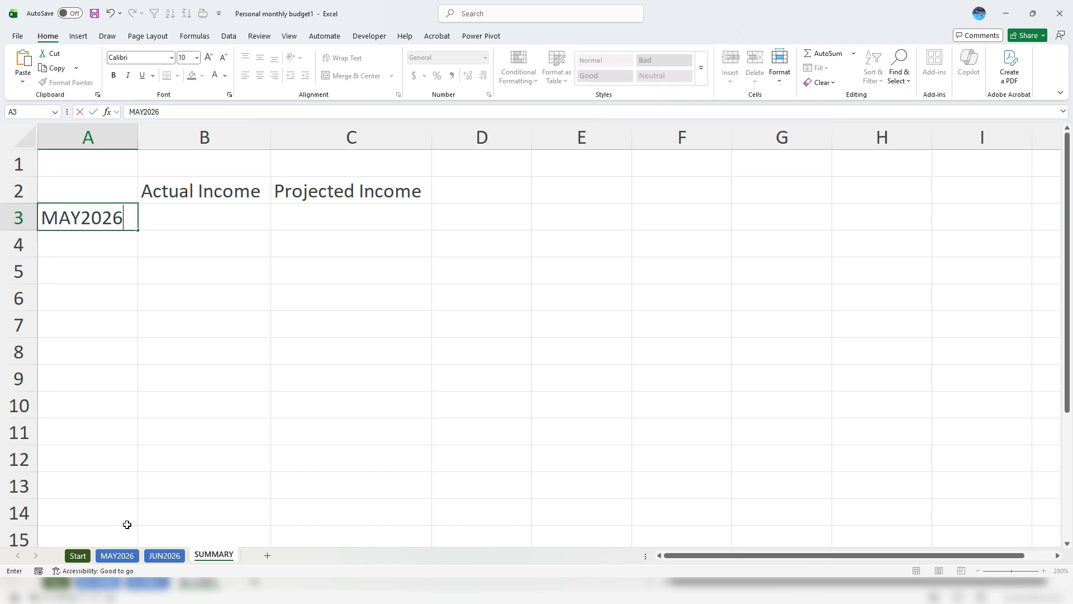
key("Return")
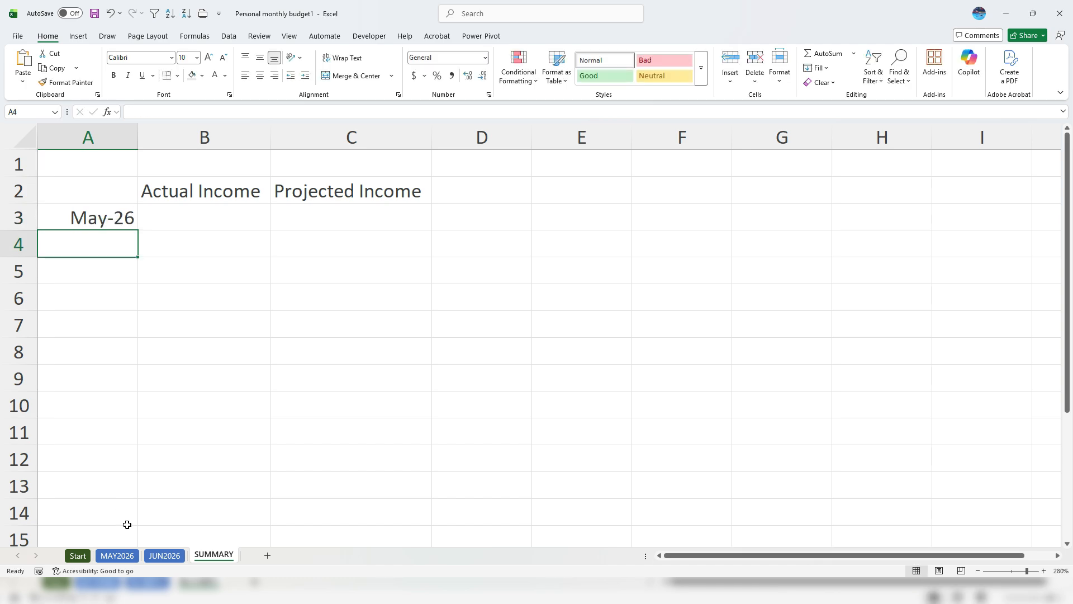
key("Up")
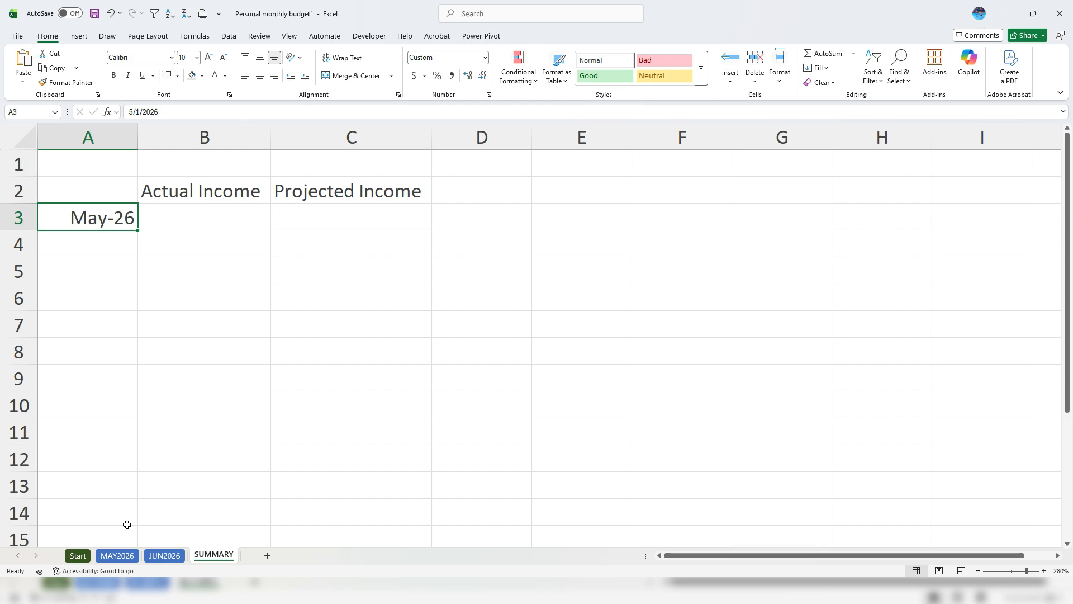
type("'")
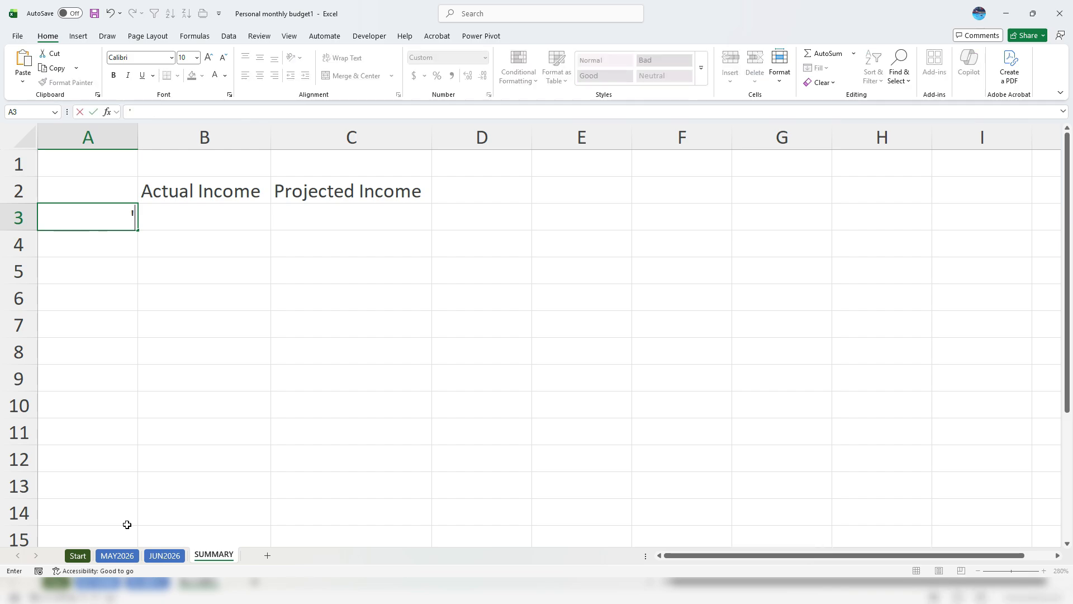
type("MAY2026")
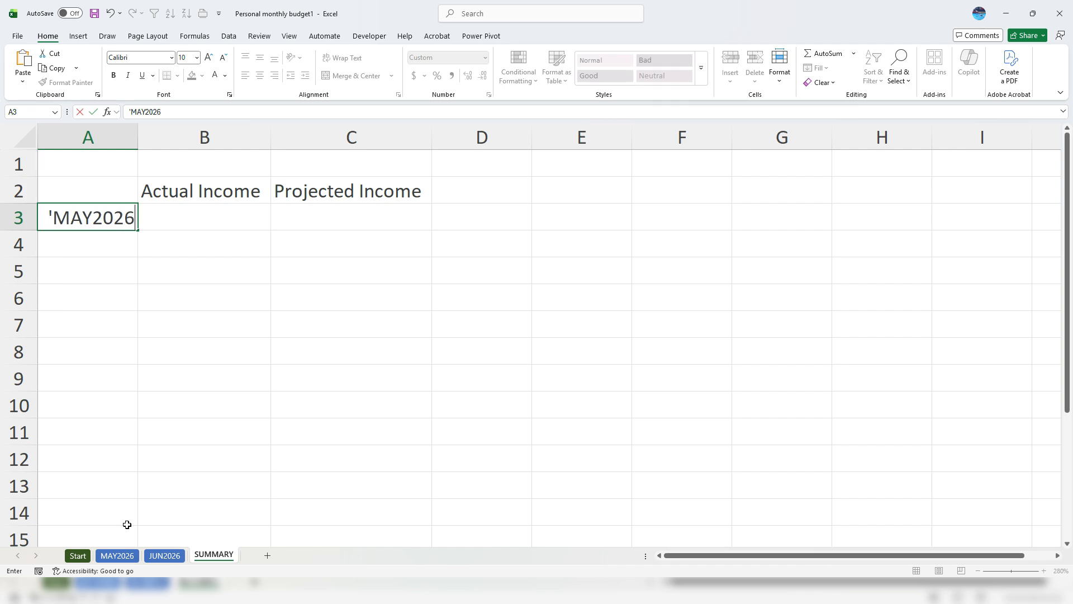
key("Return")
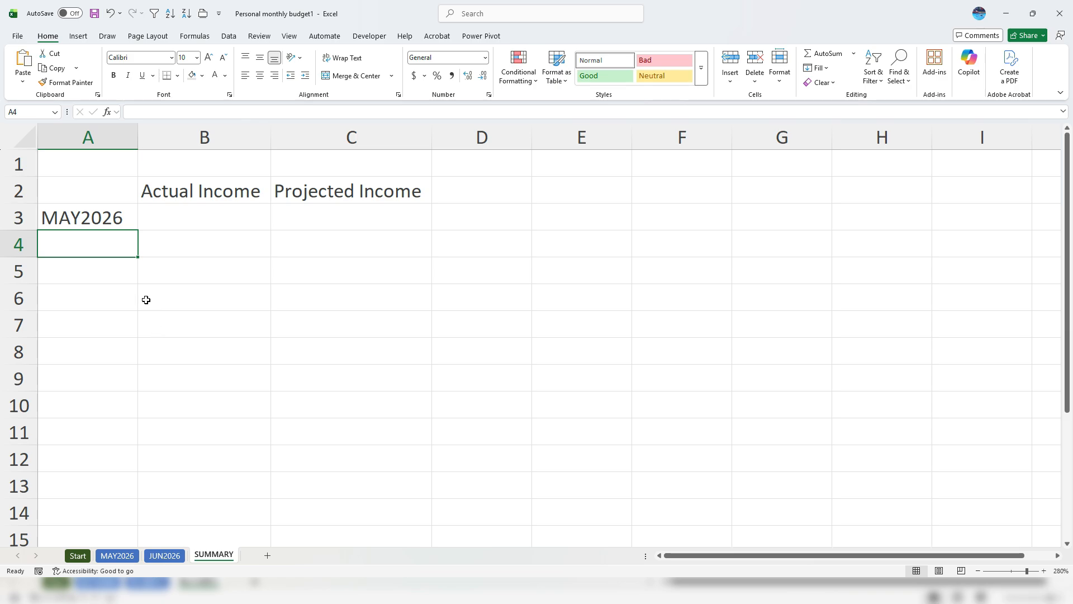
type("'")
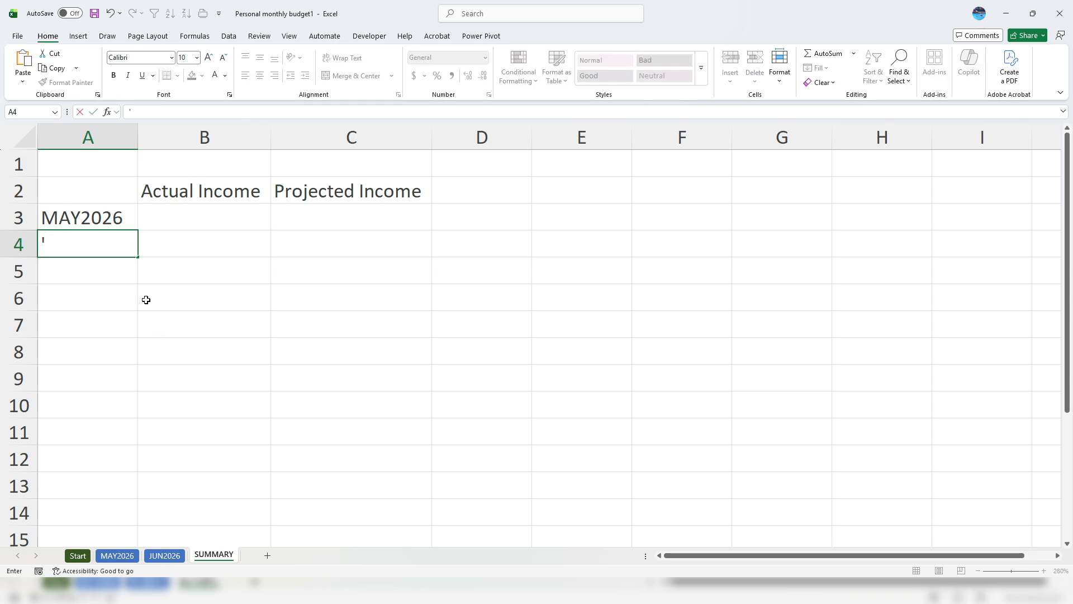
type("JUN20")
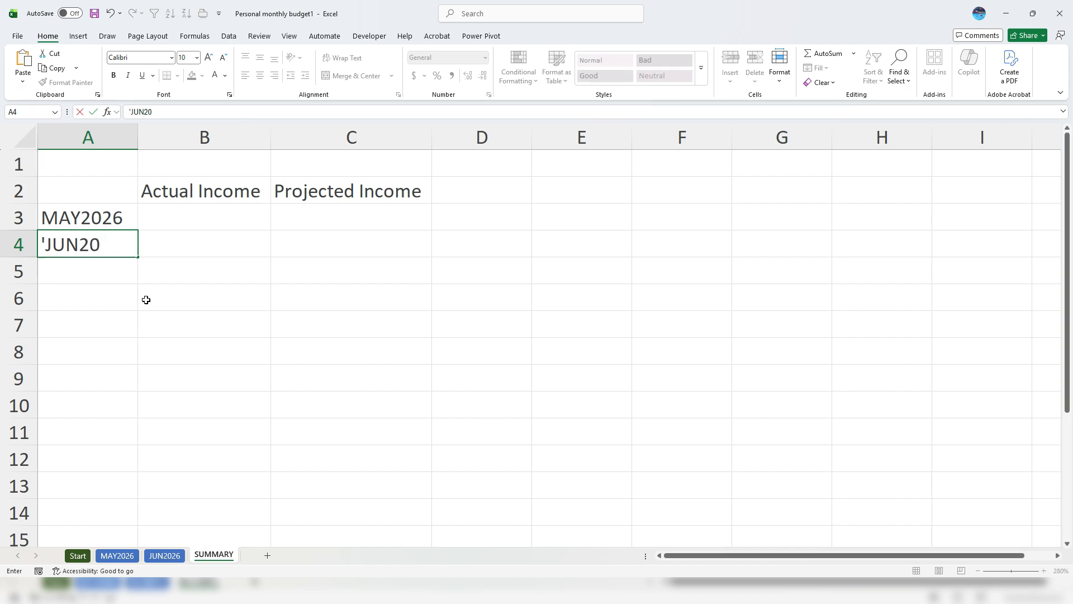
type("26")
key("Return")
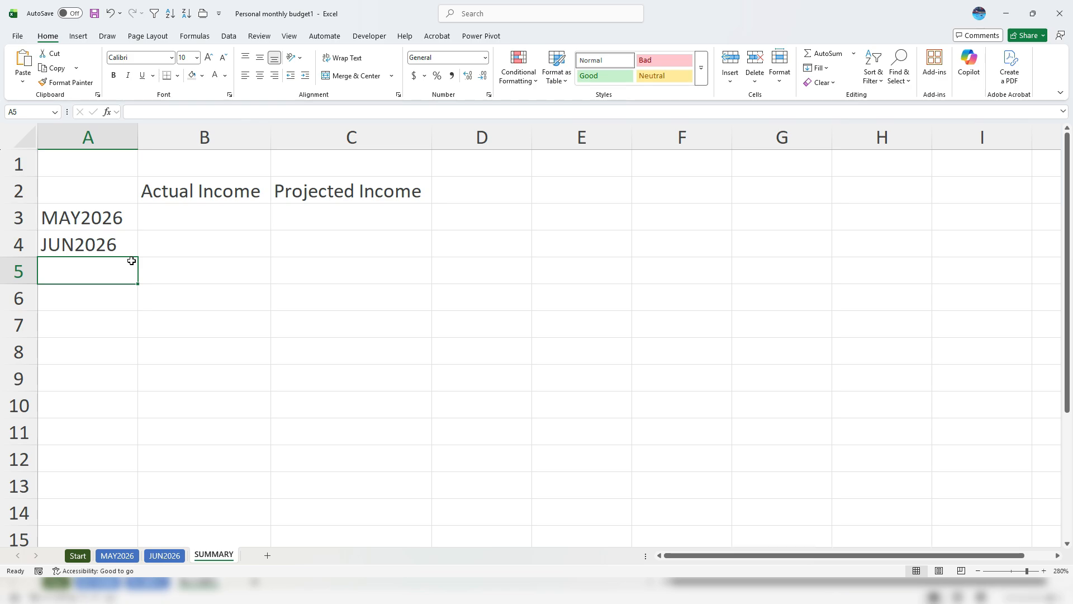
Enter =INDIRECT(A3&"!actualincome") in SUMMARY cell B3, returning 4300
left_click(163, 224)
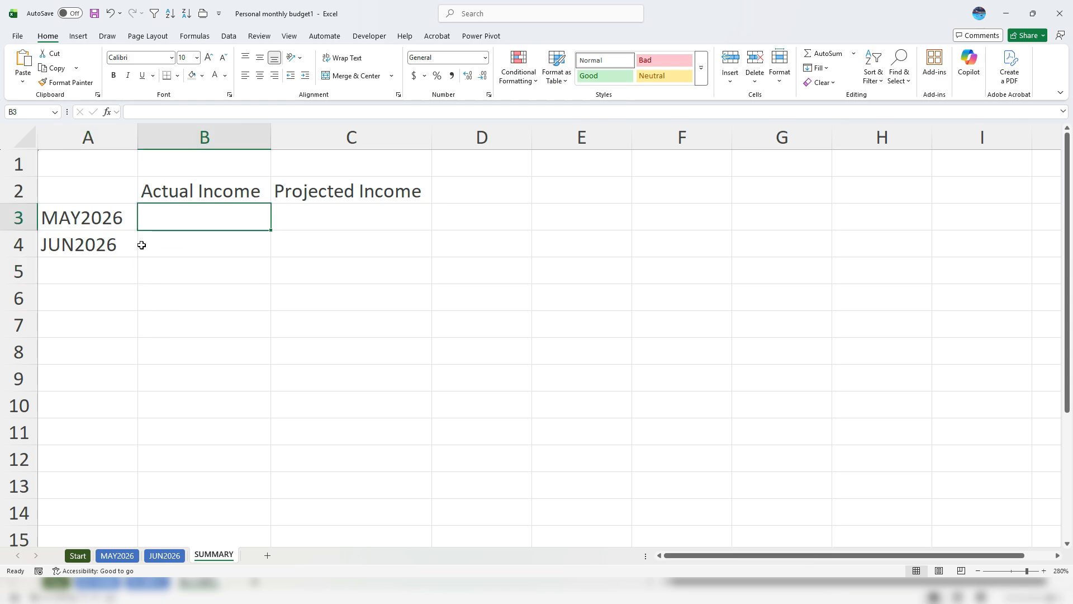
type("=")
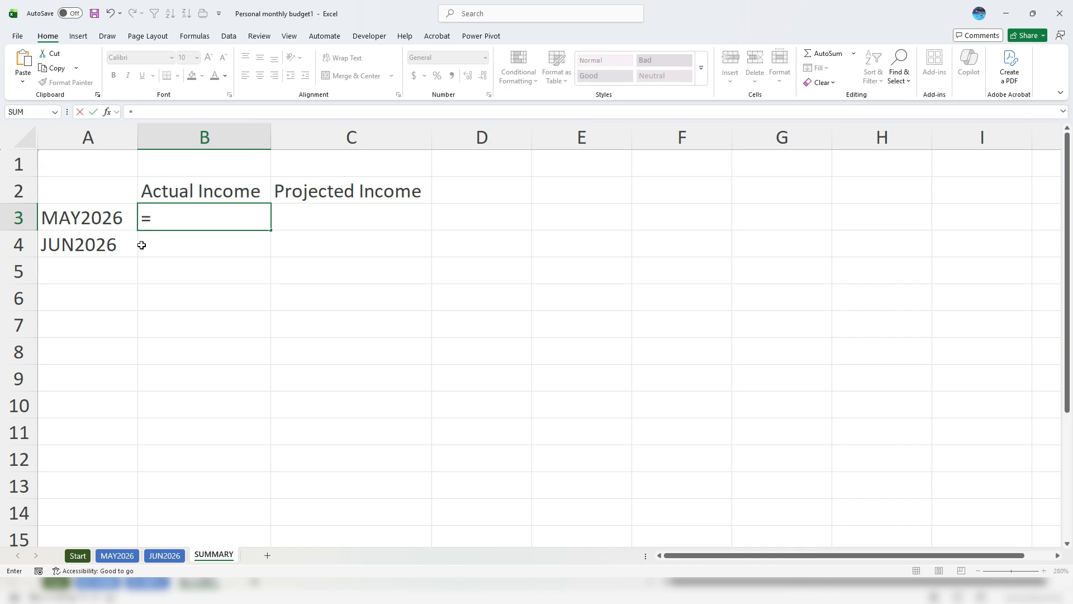
type("indirect(")
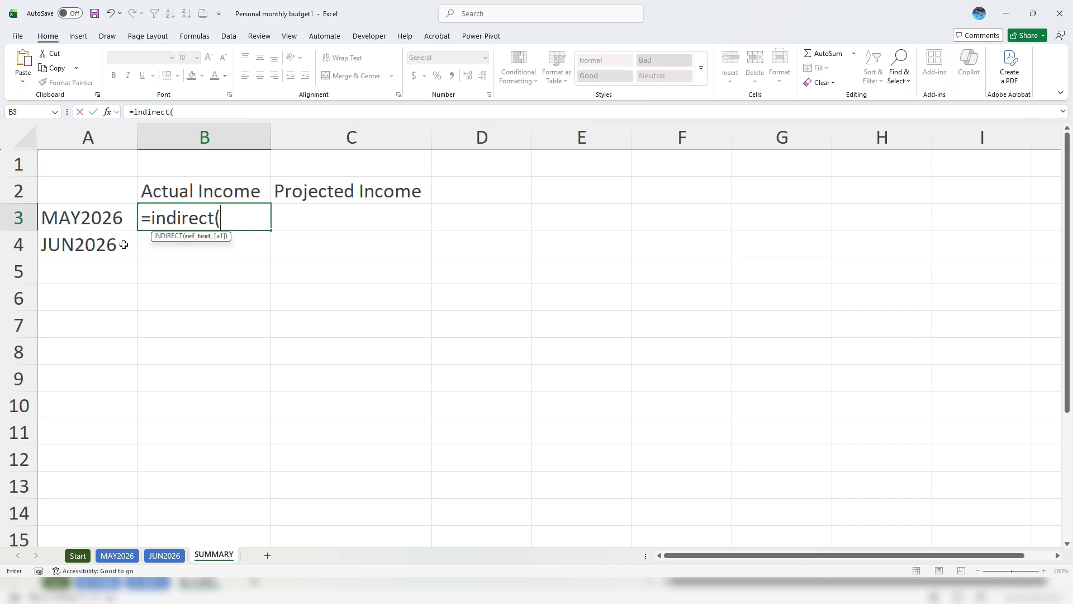
left_click(101, 215)
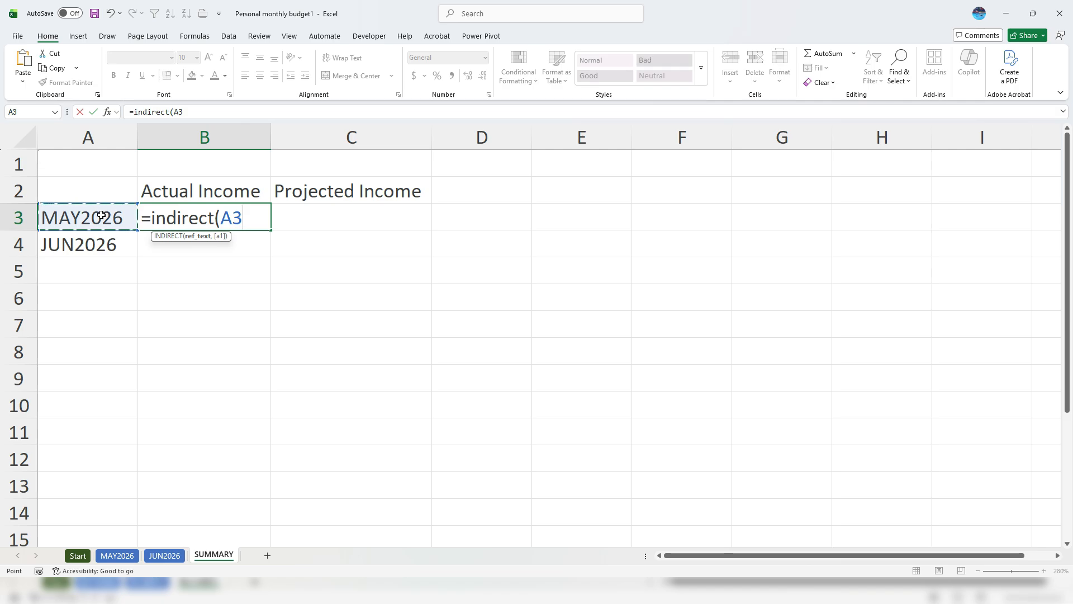
type("&\"!")
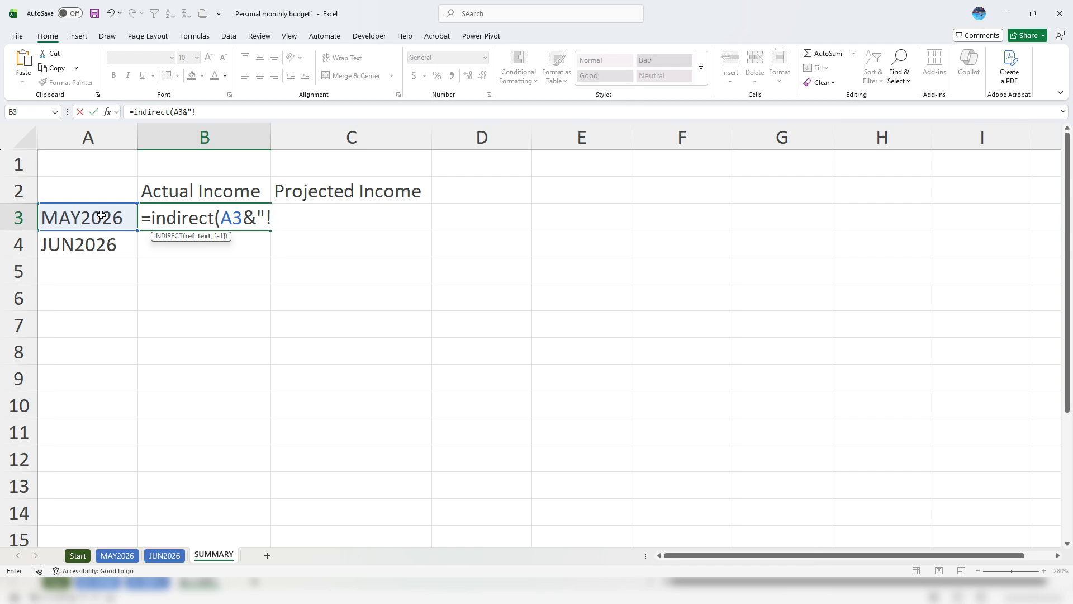
type("actualincome")
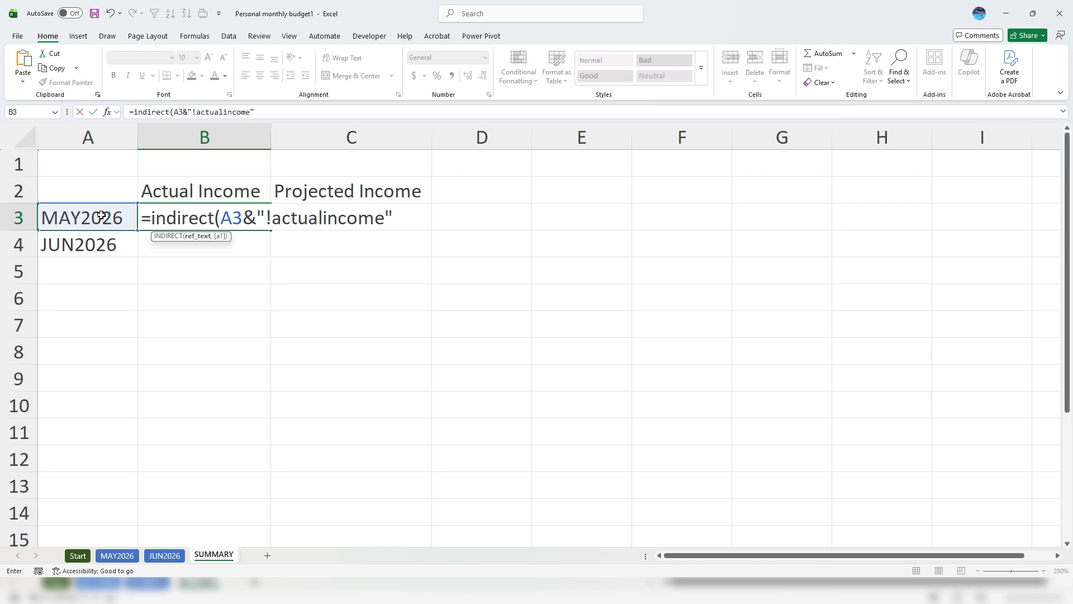
type("\")")
key("Return")
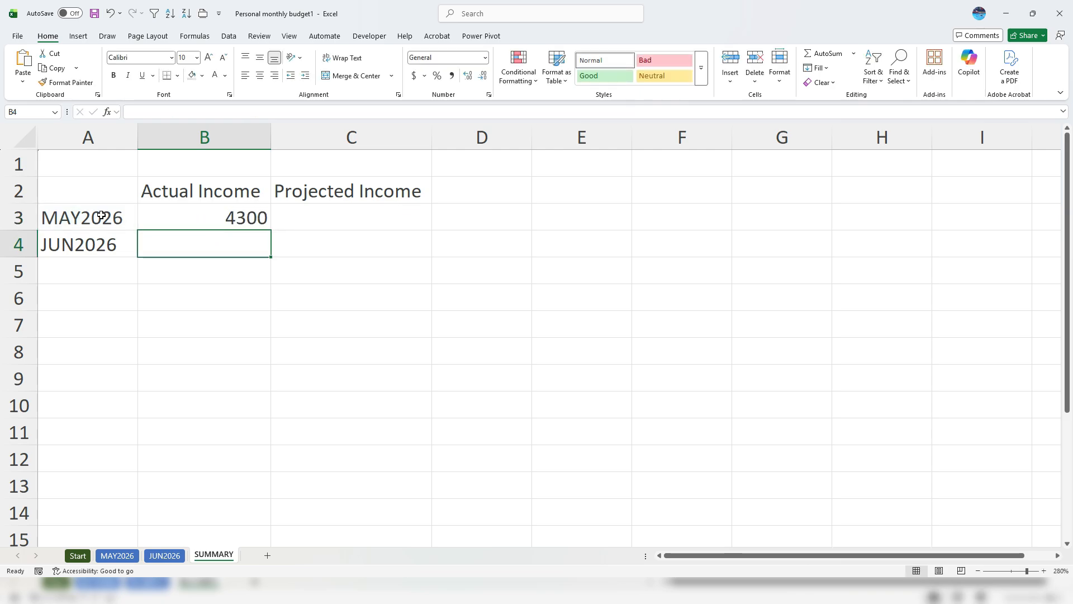
key("Up")
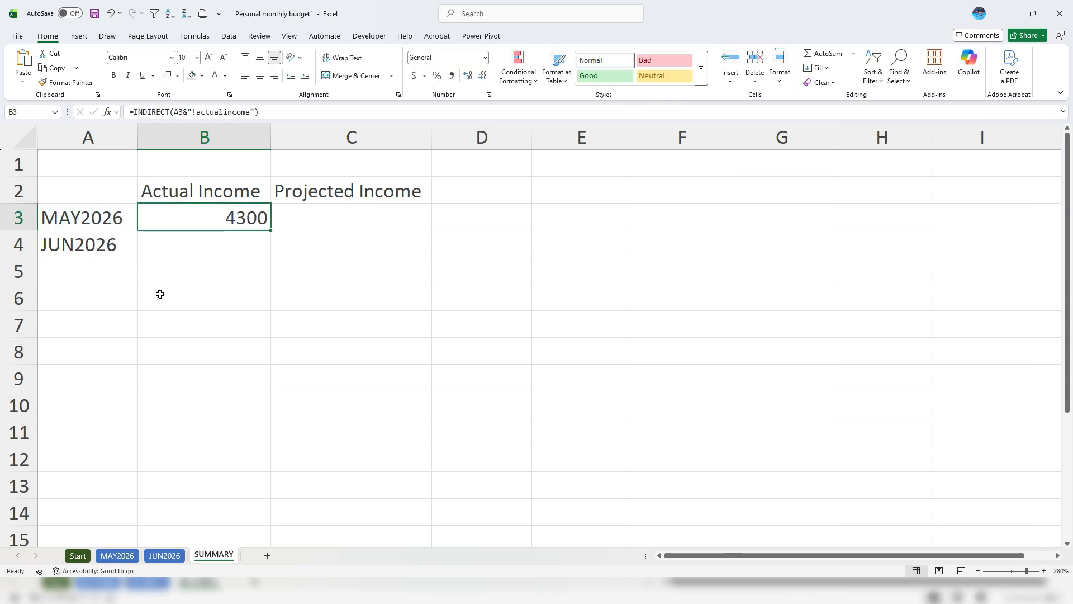
Check the income totals on the MAY2026 sheet, then return to SUMMARY
left_click(119, 555)
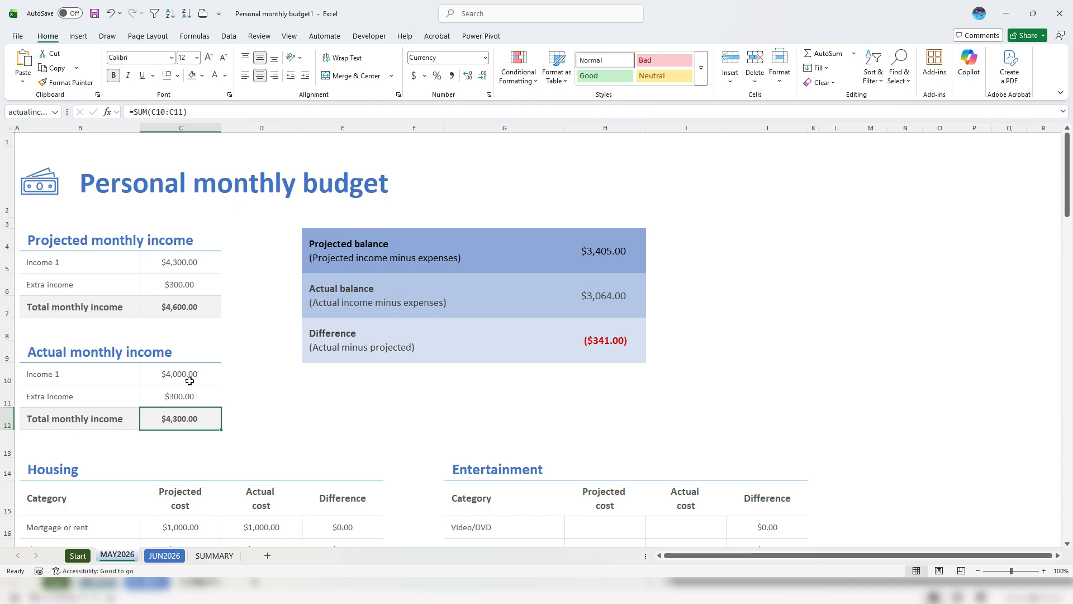
left_click(192, 312)
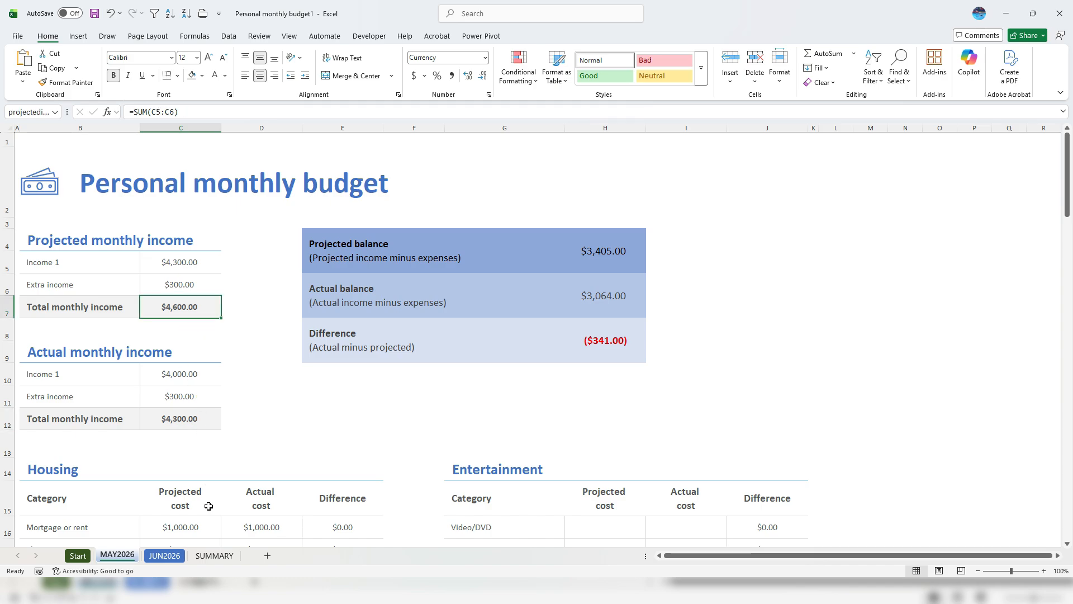
left_click(214, 555)
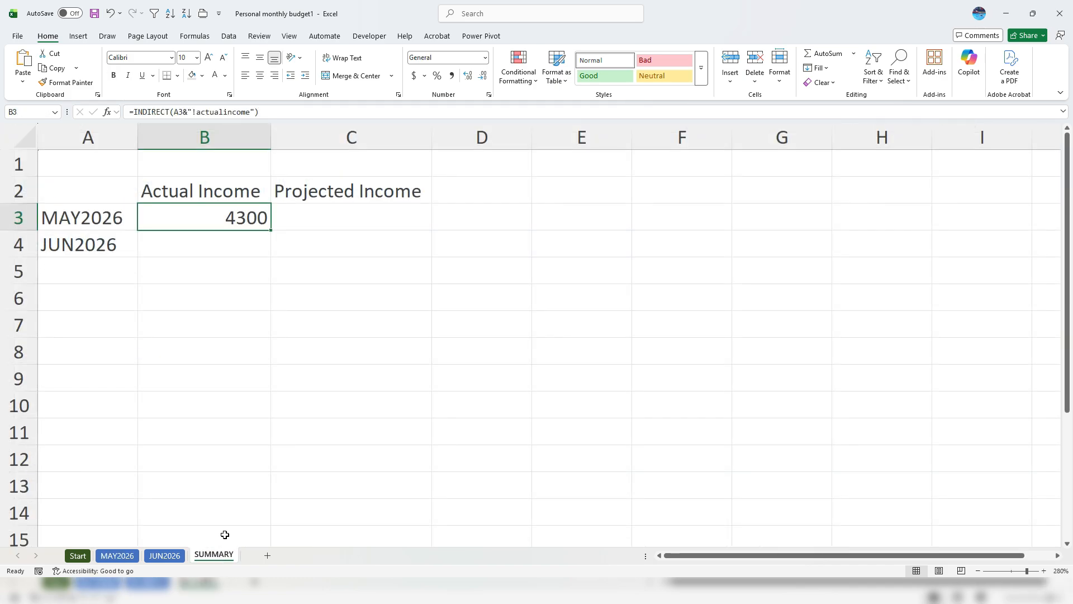
Copy B3's formula into C3 and change the range name to projectedincome
triple_click(276, 113)
key("ctrl+c")
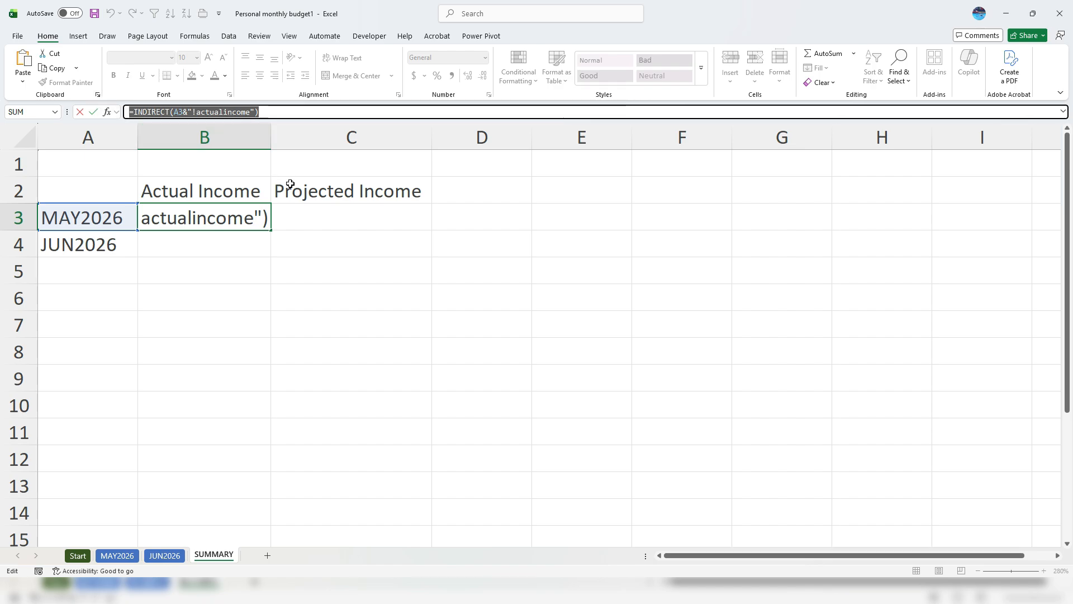
key("Escape")
left_click(314, 218)
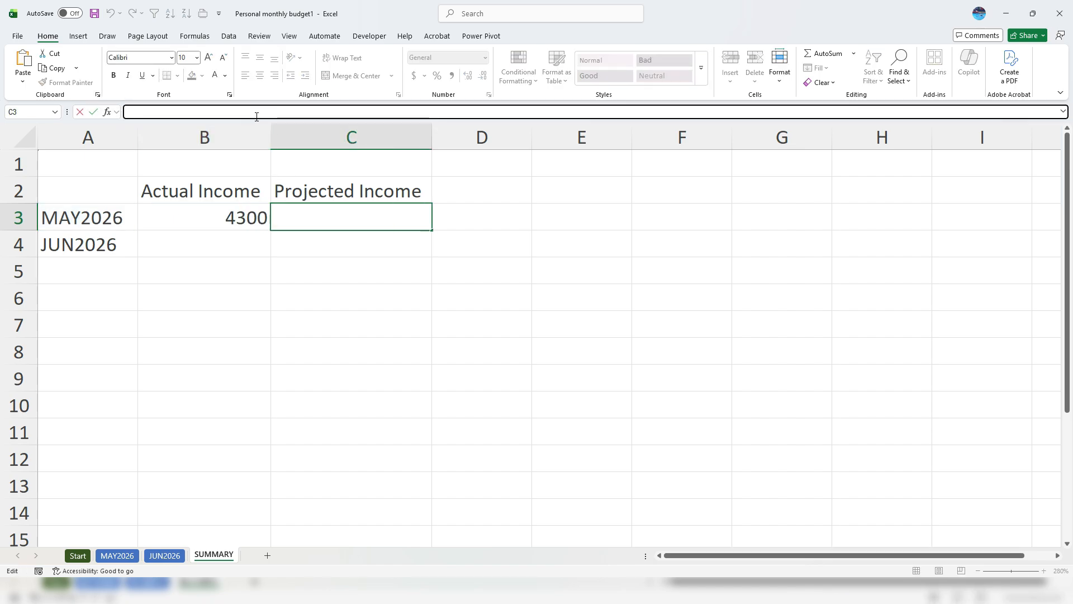
key("ctrl+v")
left_click(224, 113)
key("BackSpace")
key("BackSpace")
key("BackSpace")
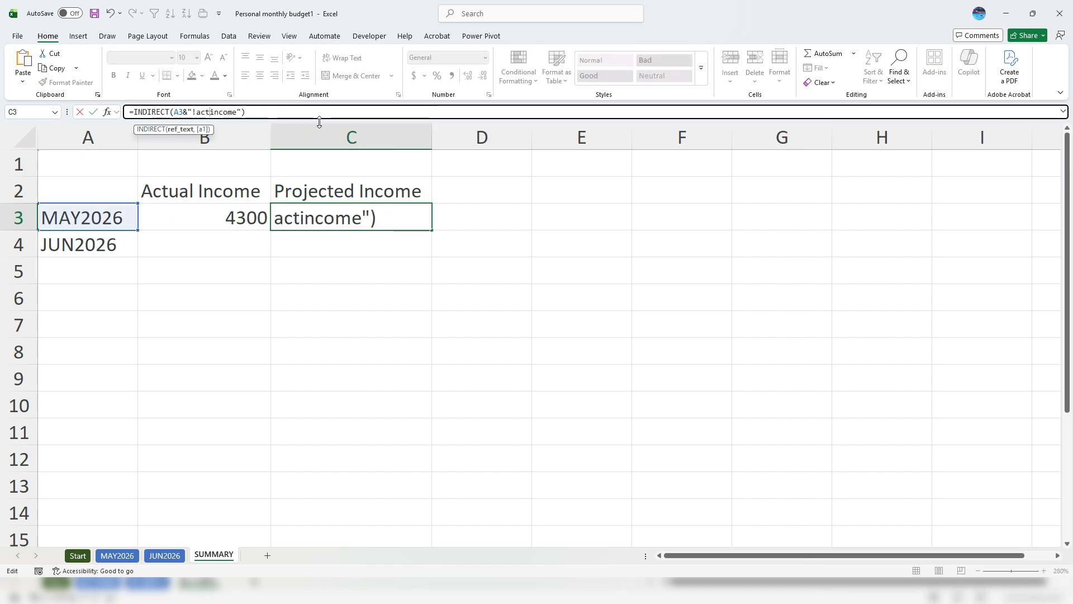
key("BackSpace")
key("BackSpace")
key("BackSpace")
type("pr")
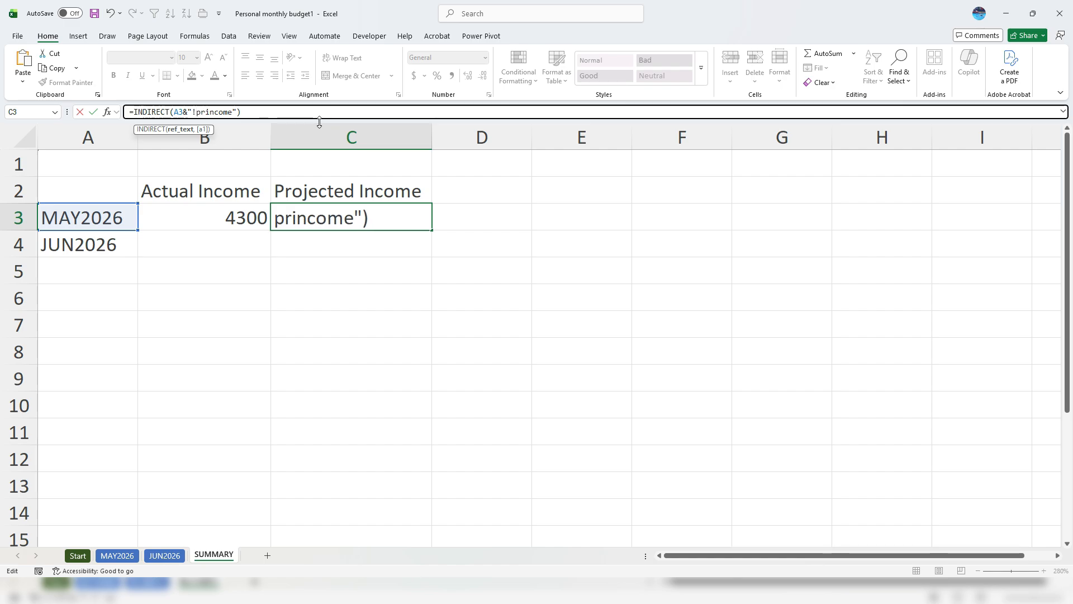
type("ojected")
key("Return")
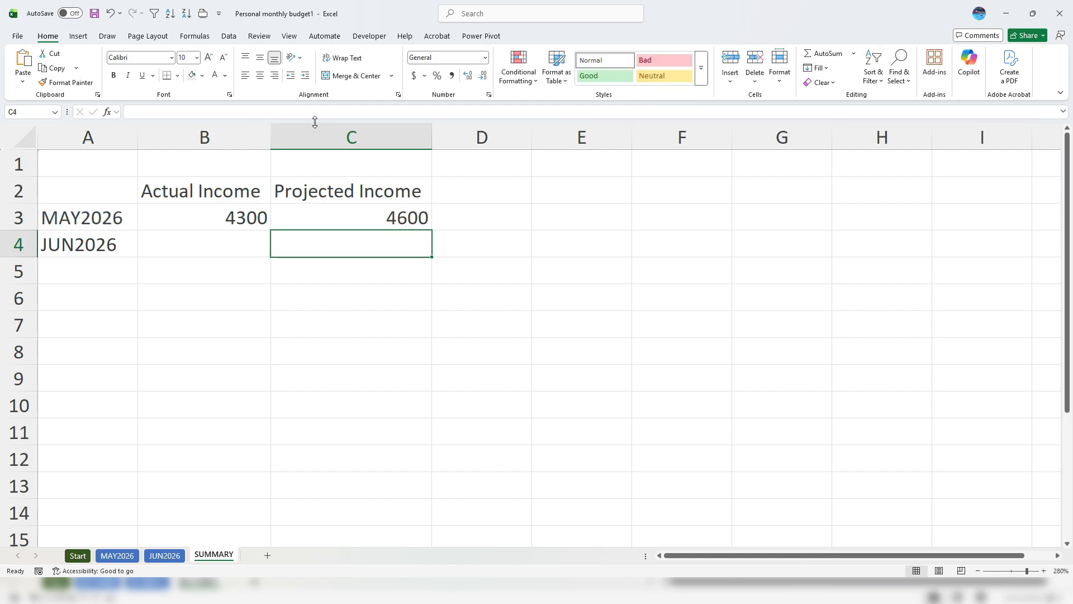
Give income columns B and C Accounting format with no decimal places
left_click_drag(248, 140, 335, 139)
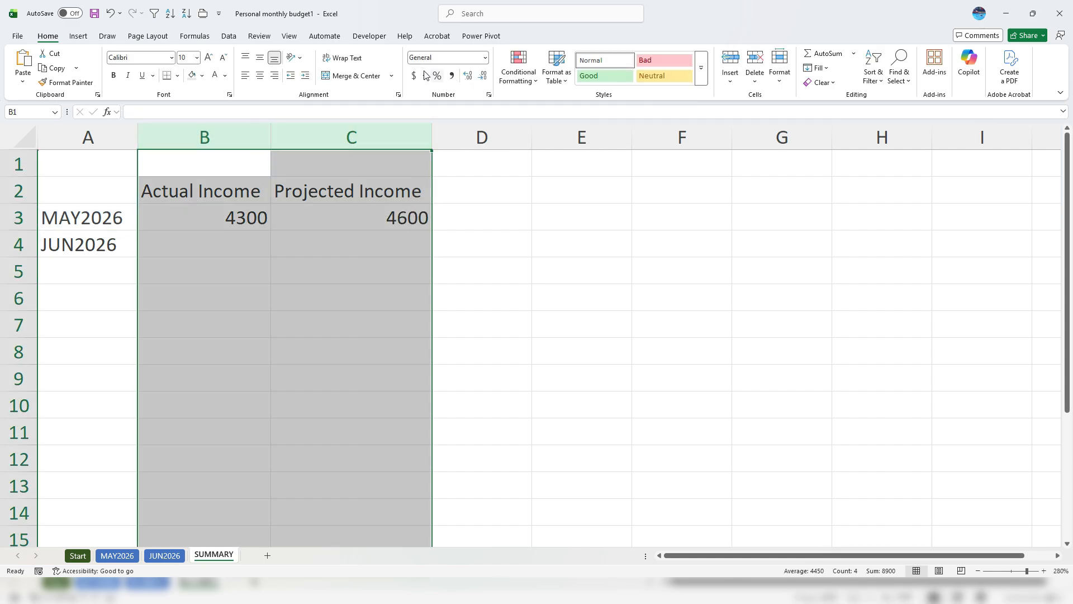
left_click(416, 75)
left_click(482, 75)
left_click(483, 75)
Fill the B3:C3 formulas down into row 4 for JUN2026
left_click(237, 240)
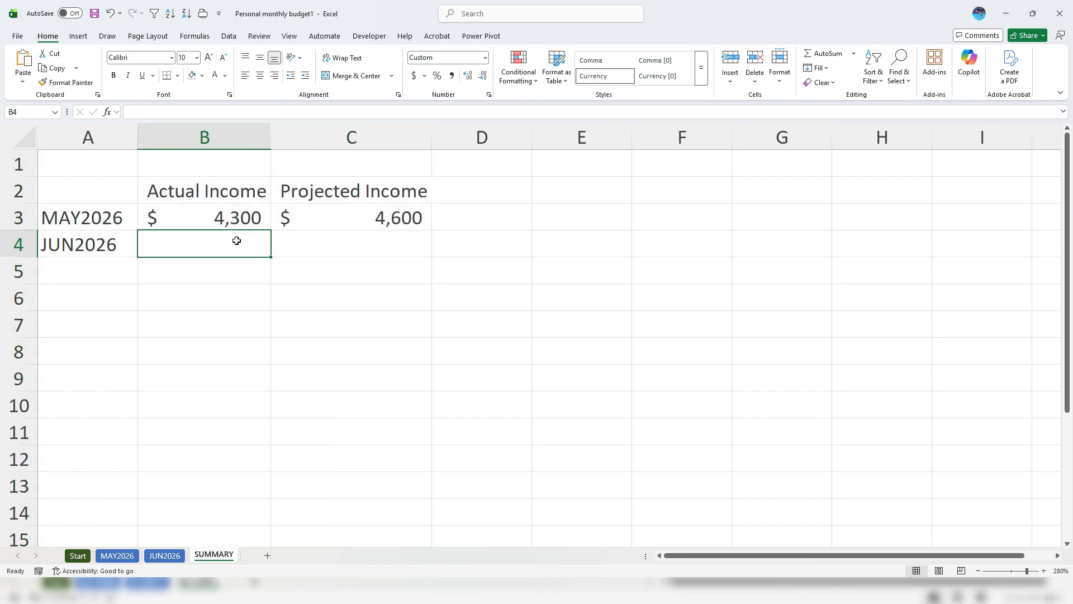
left_click_drag(261, 220, 358, 228)
left_click_drag(429, 249, 428, 248)
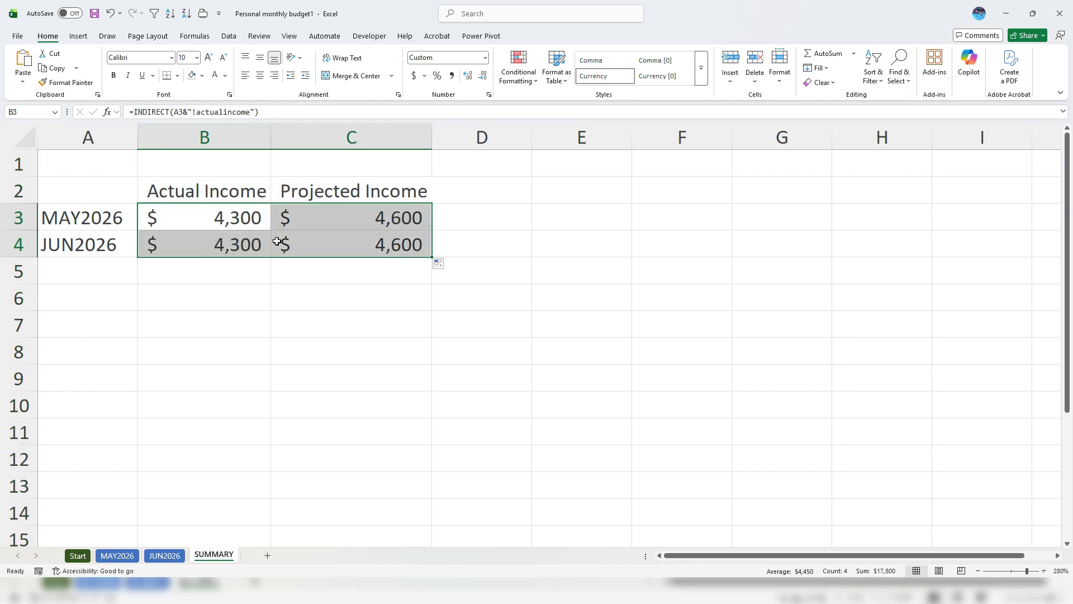
left_click(254, 248)
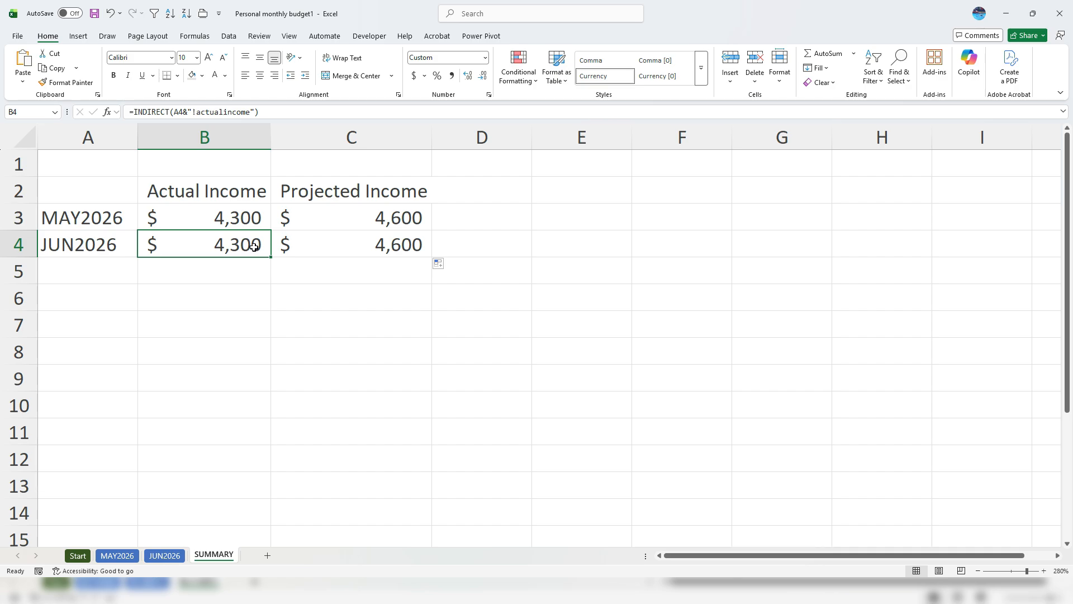
On the JUN2026 sheet, set projected Income 1 in C5 to 4500
left_click(165, 555)
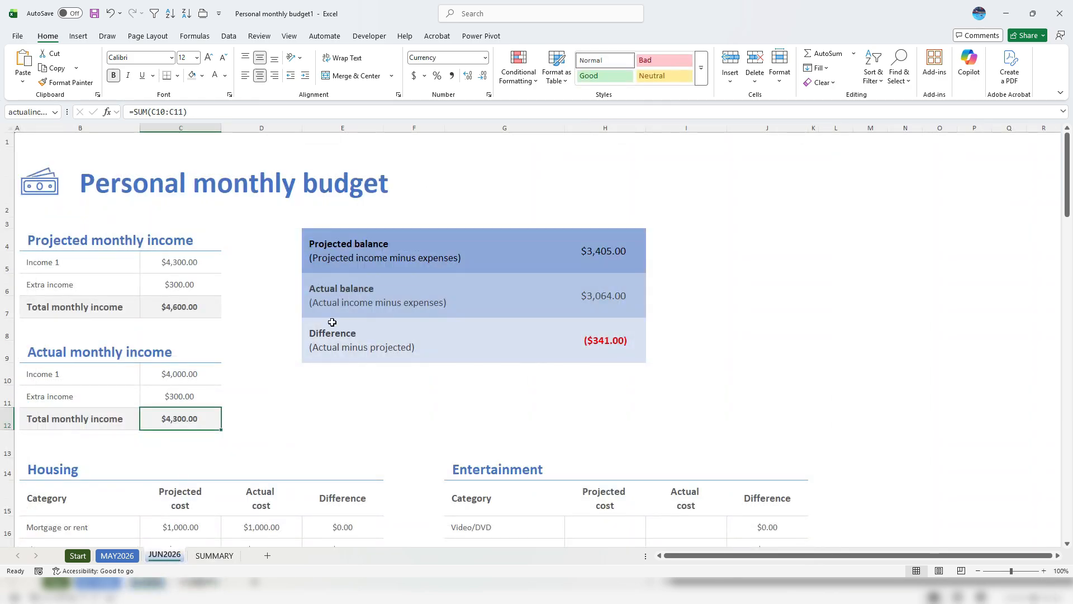
left_click(191, 266)
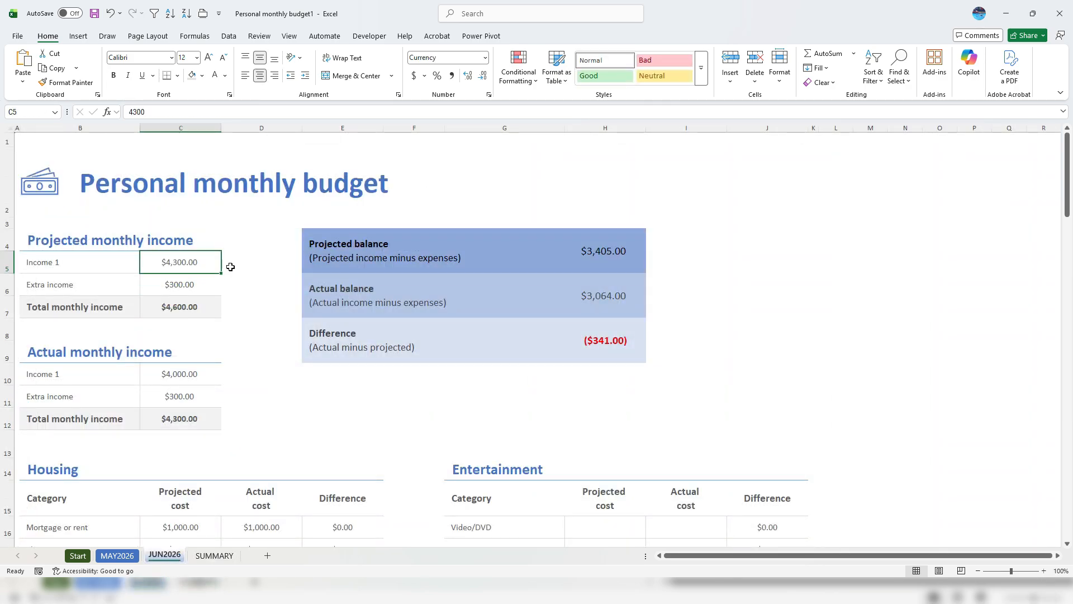
type("4500")
key("Return")
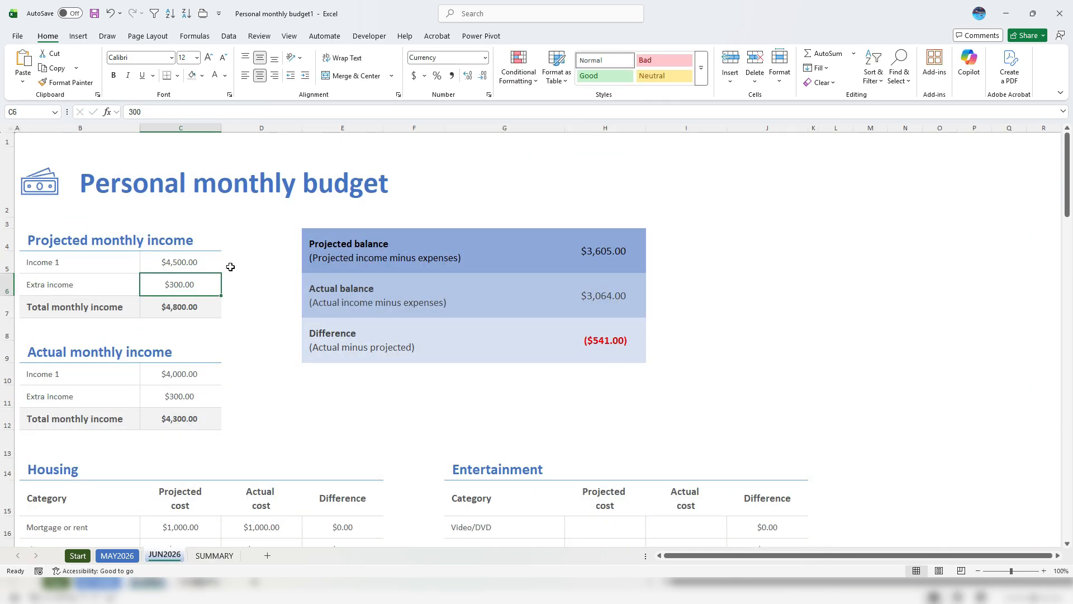
left_click(202, 309)
Set actual Income 1 in C10 to 4600, then go back to SUMMARY
left_click(201, 375)
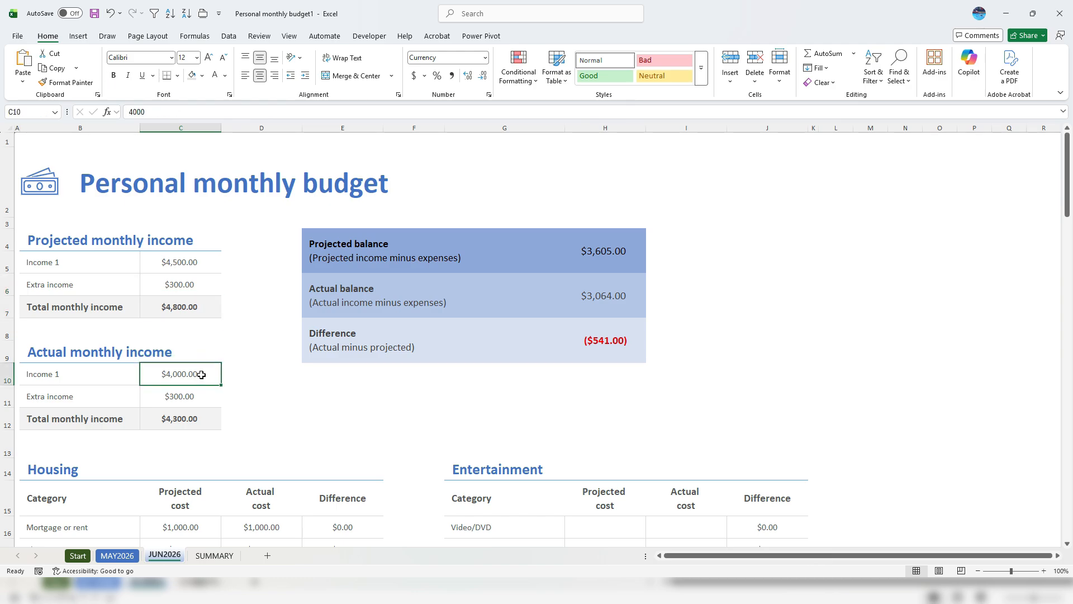
type("4600")
key("Return")
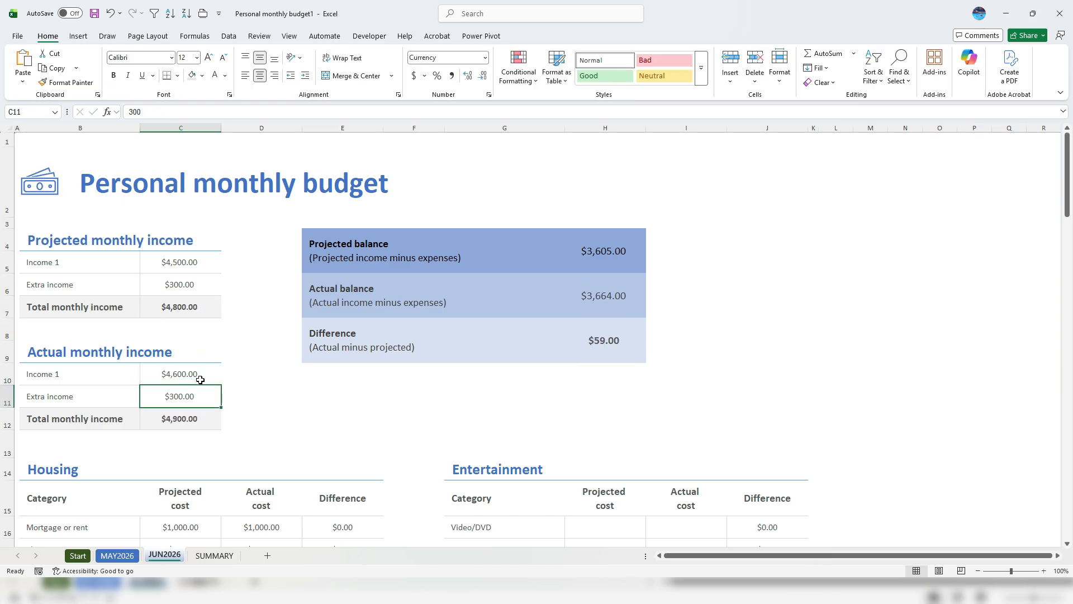
left_click(196, 430)
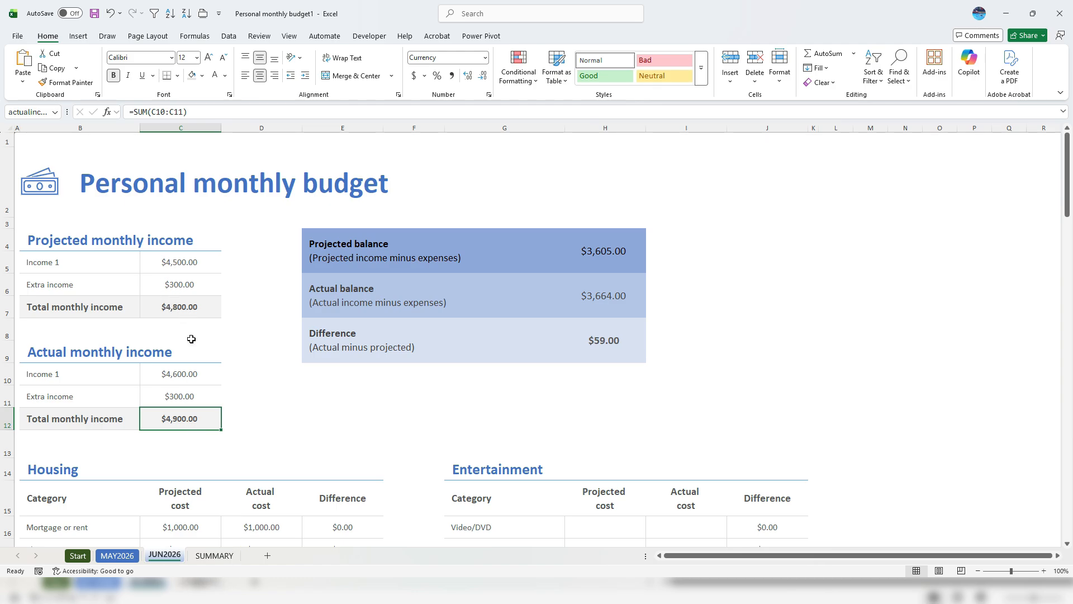
left_click(211, 555)
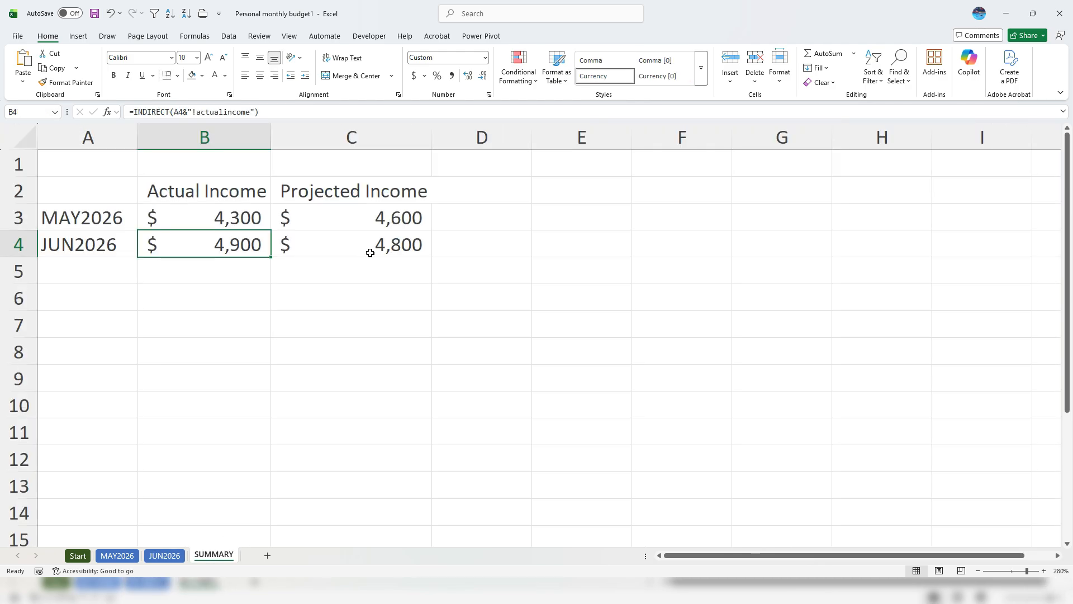
left_click(373, 250)
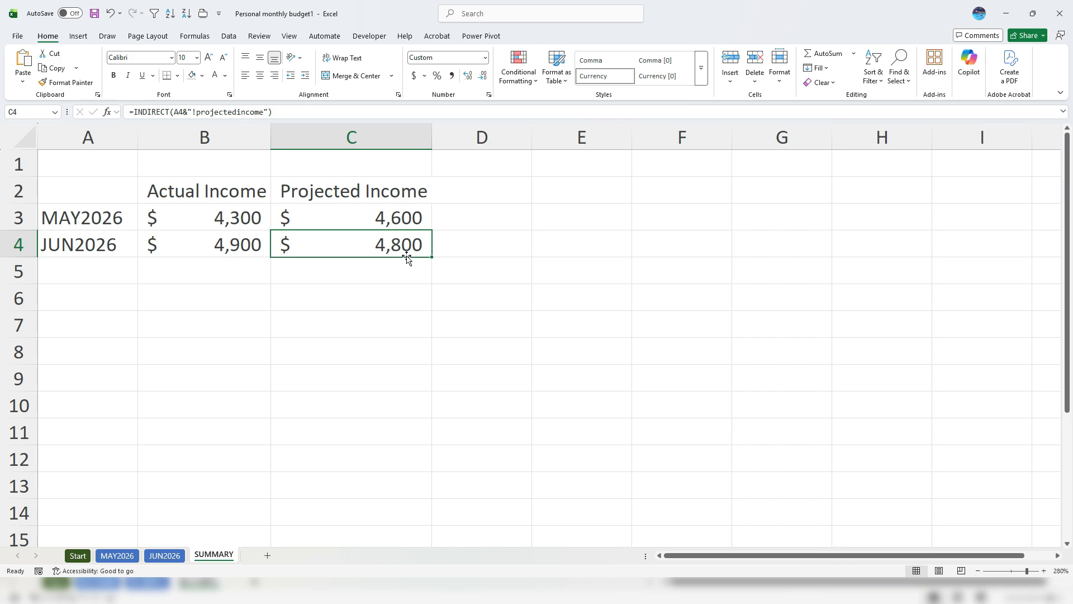
left_click(245, 244)
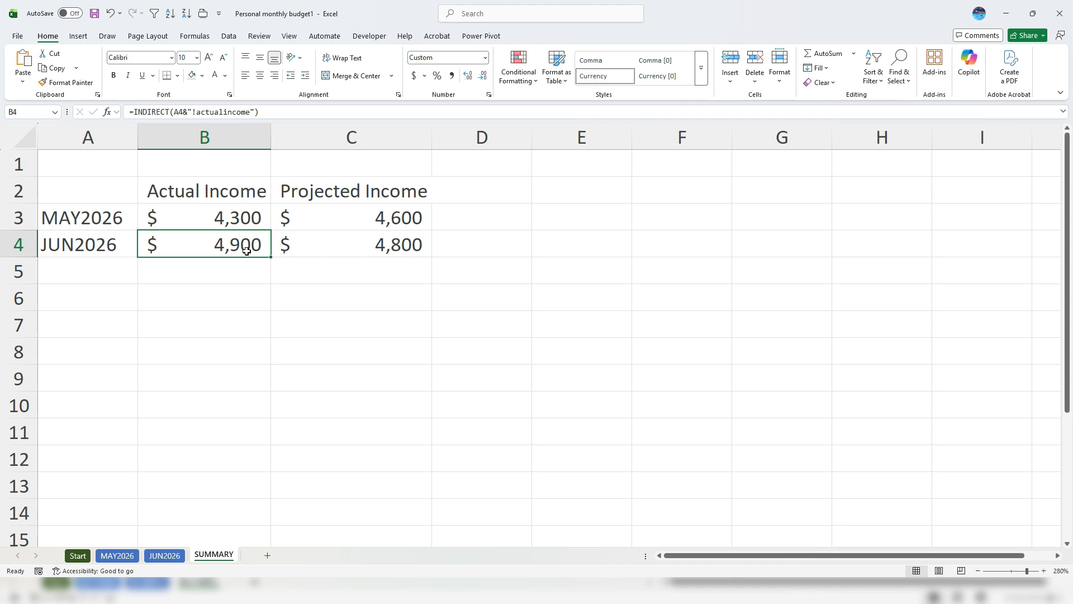
left_click(164, 555)
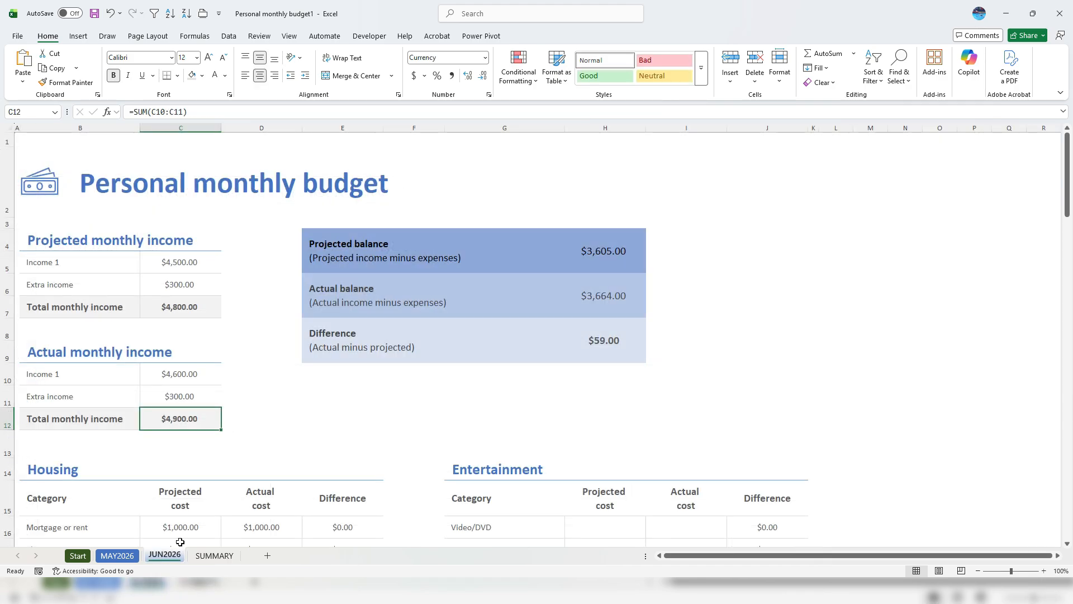
scroll(450, 366, "down", 2)
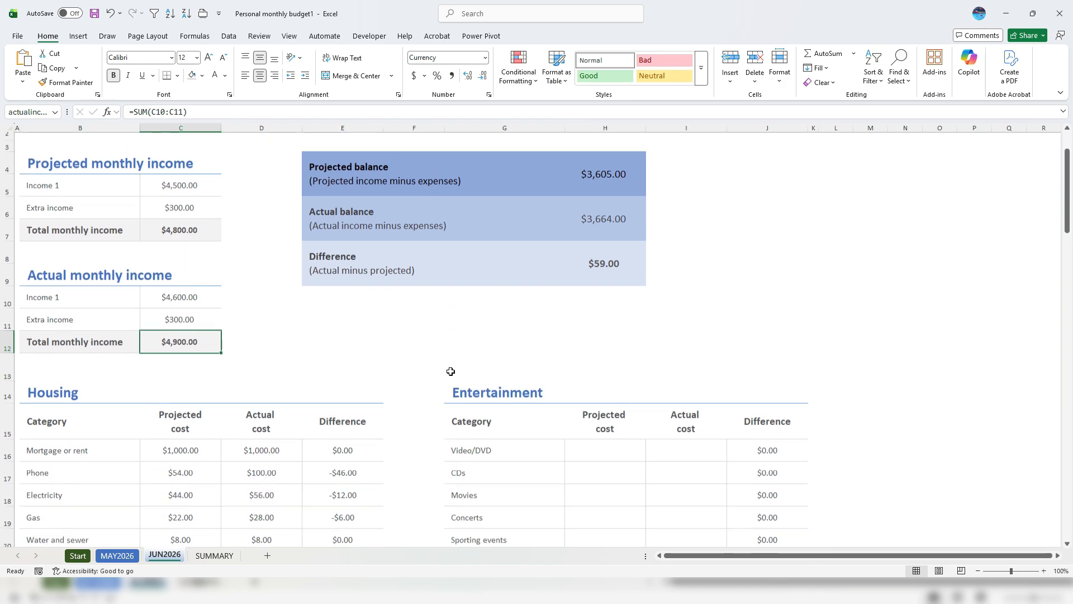
left_click(215, 556)
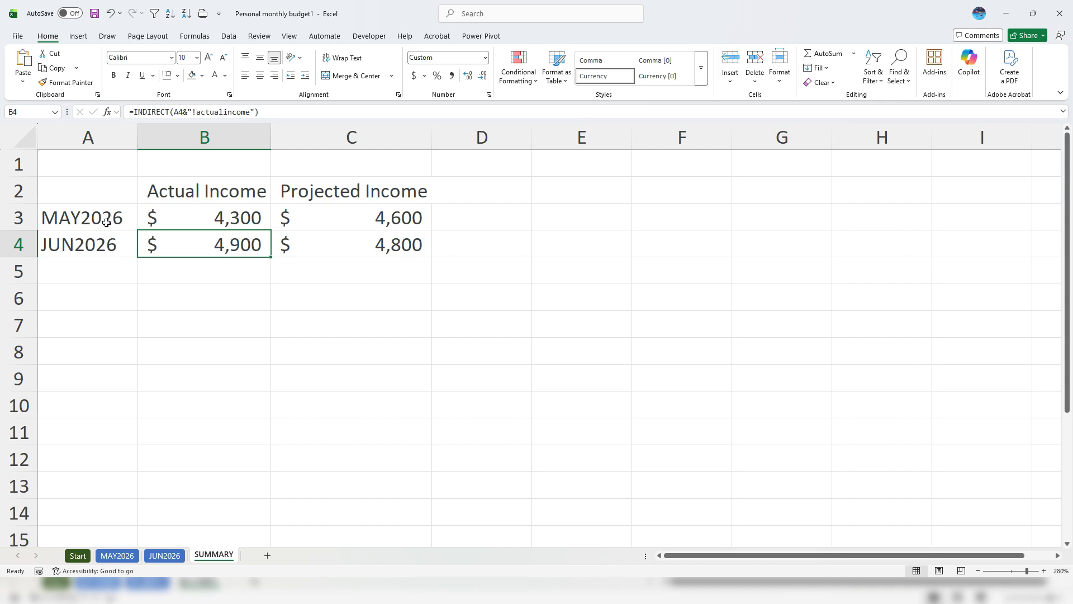
Insert a new column B and label cell B3 'MAY 2026'
left_click(186, 138)
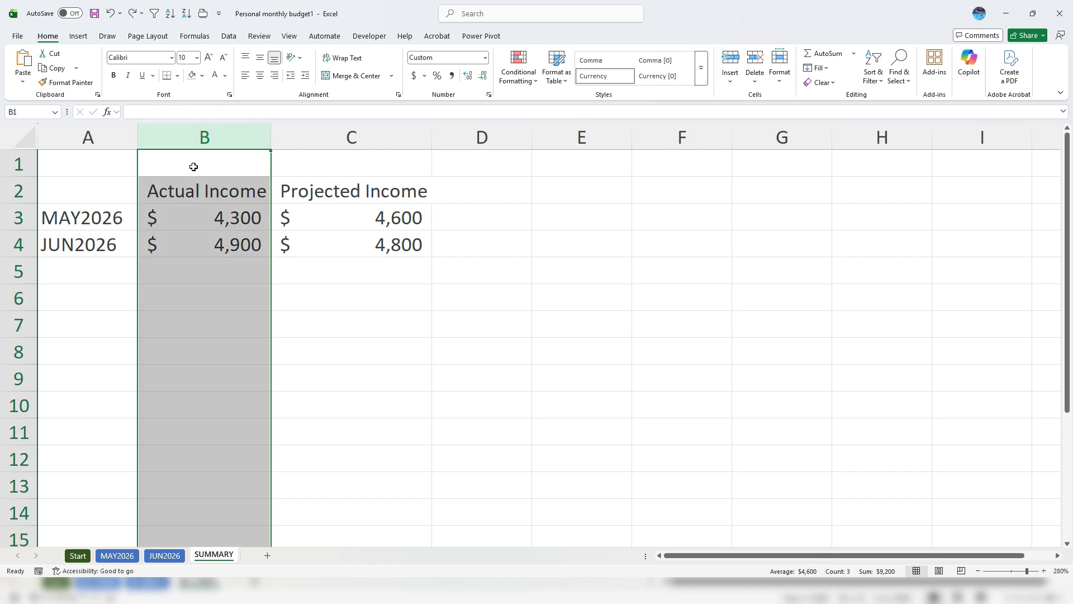
right_click(185, 137)
left_click(246, 265)
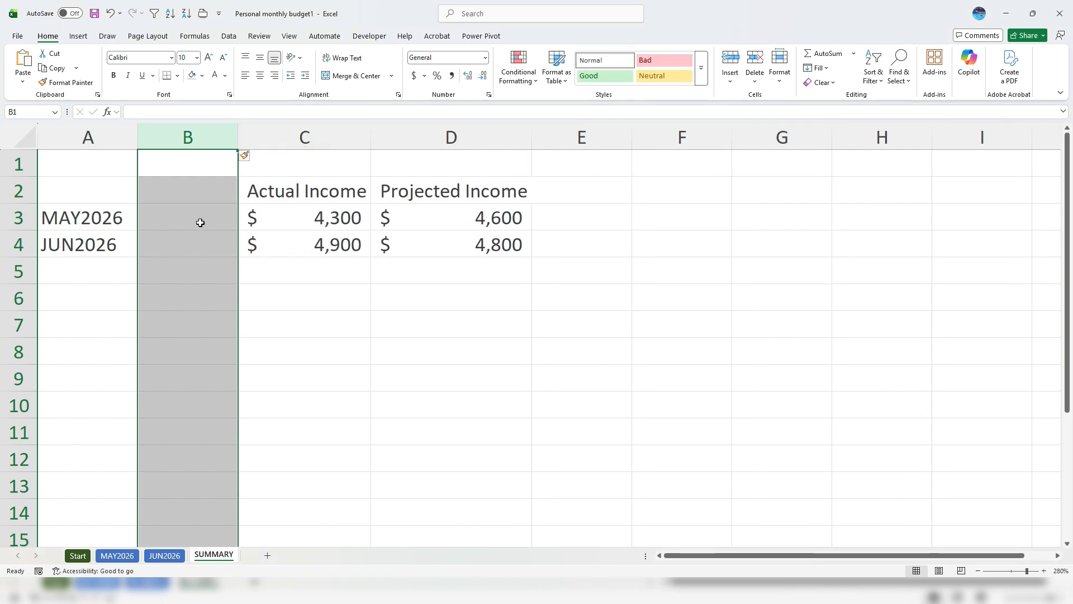
left_click(200, 223)
type("'MAY 202")
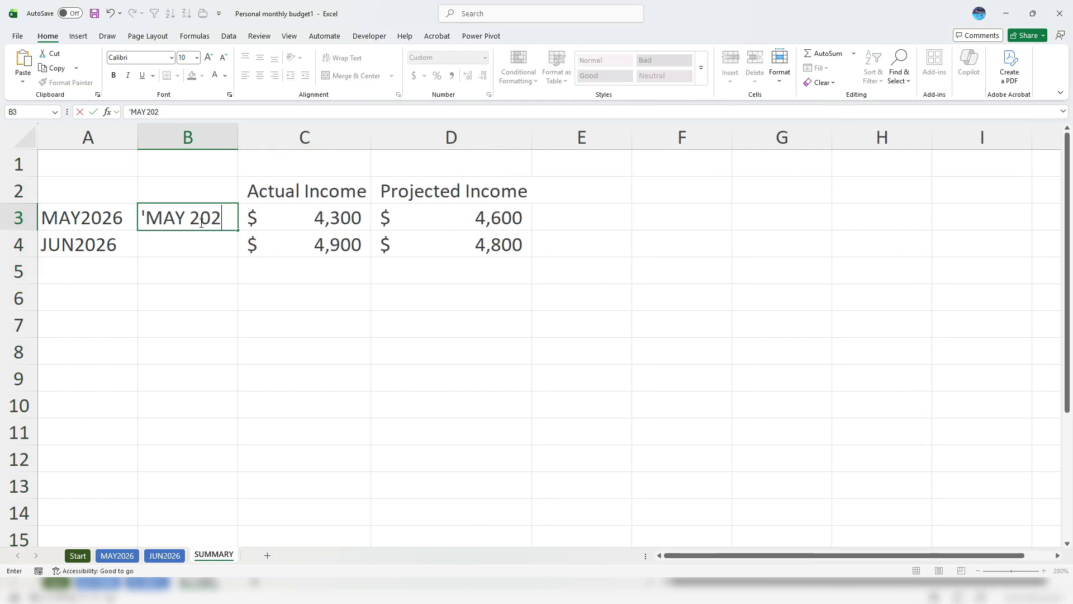
type("6")
key("Return")
left_click(195, 218)
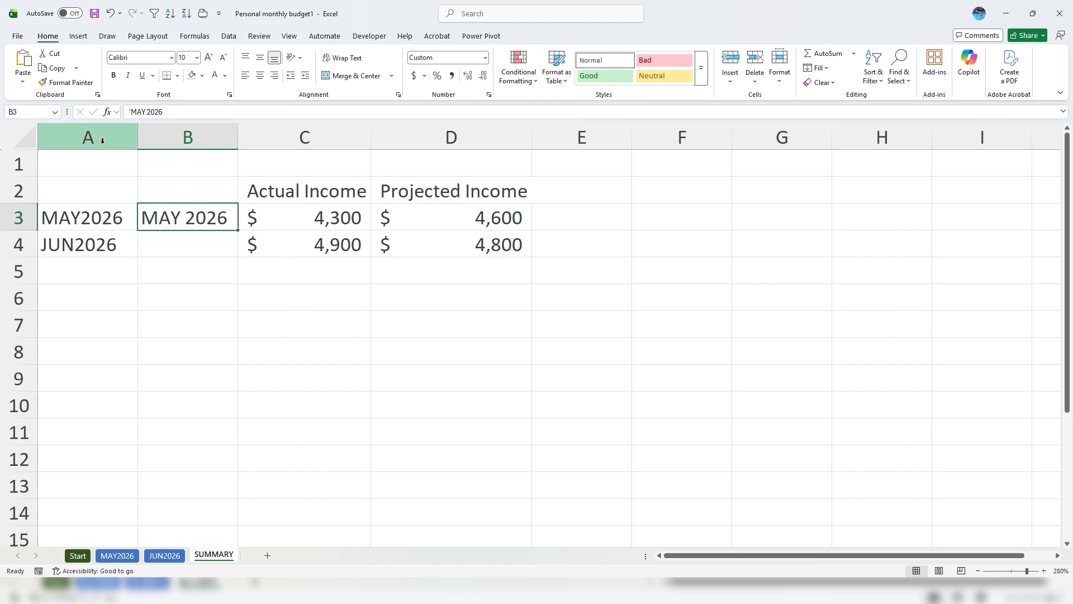
Hide column A, inspect the formula referencing it, then undo to unhide it
right_click(102, 140)
left_click(163, 343)
left_click(112, 220)
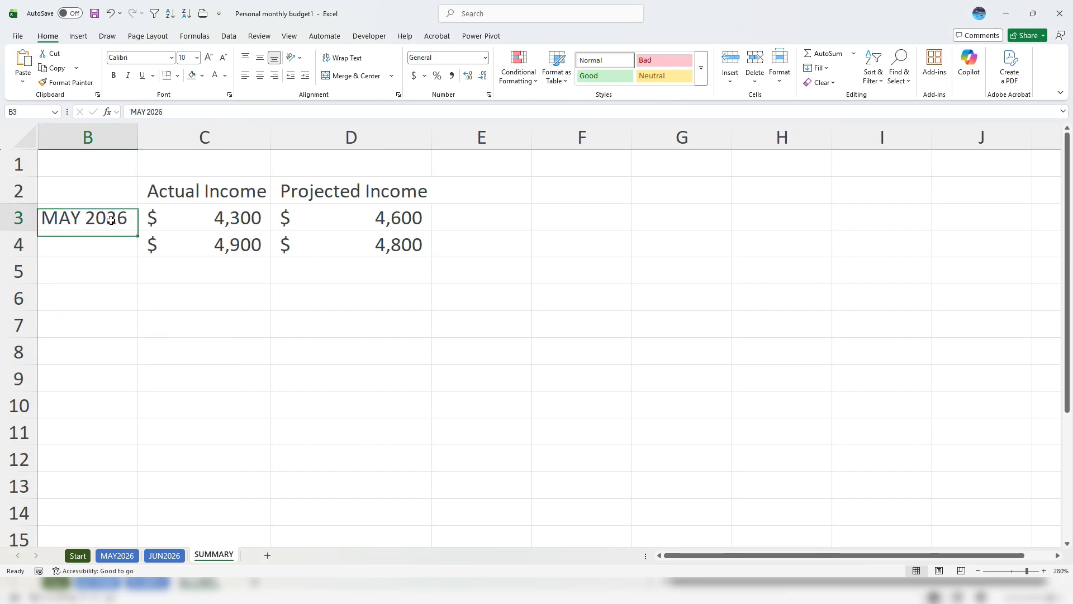
left_click(186, 211)
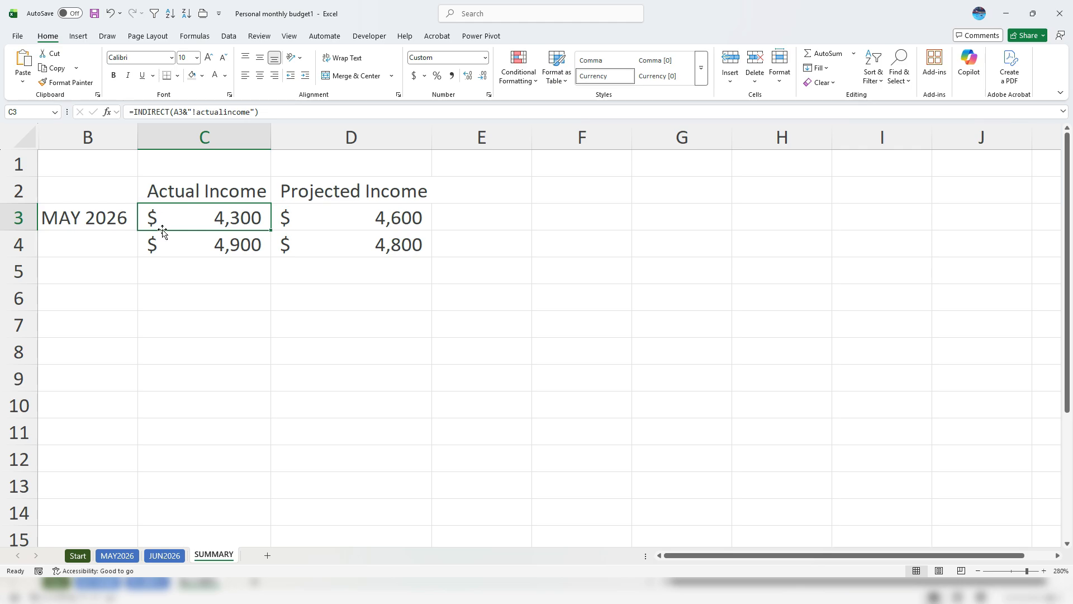
key("ctrl+z")
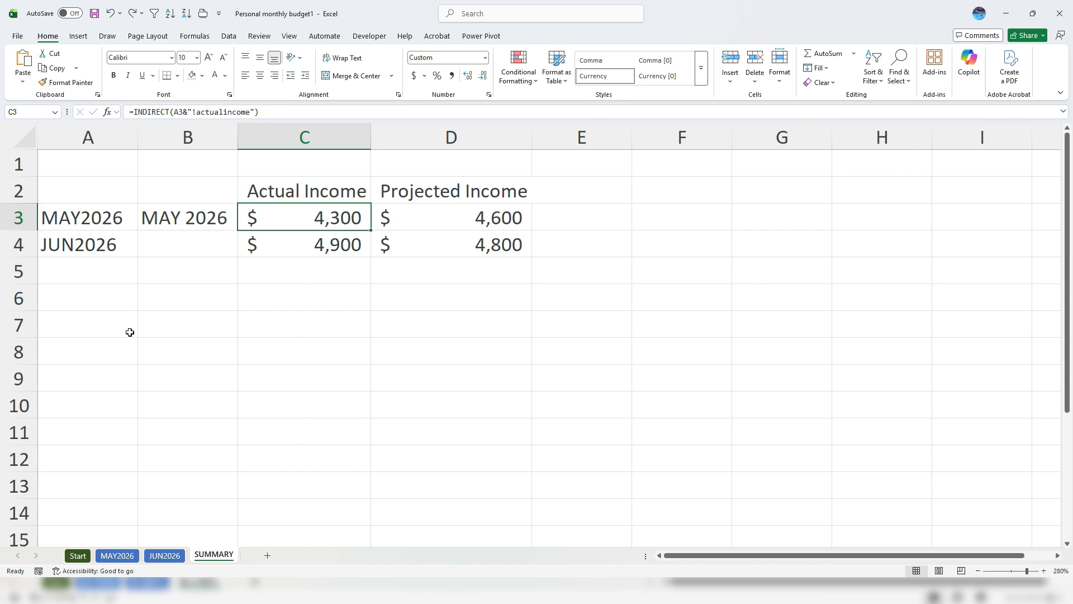
Switch to the MAY2026 sheet and scroll down to the Housing and Entertainment tables
left_click(129, 555)
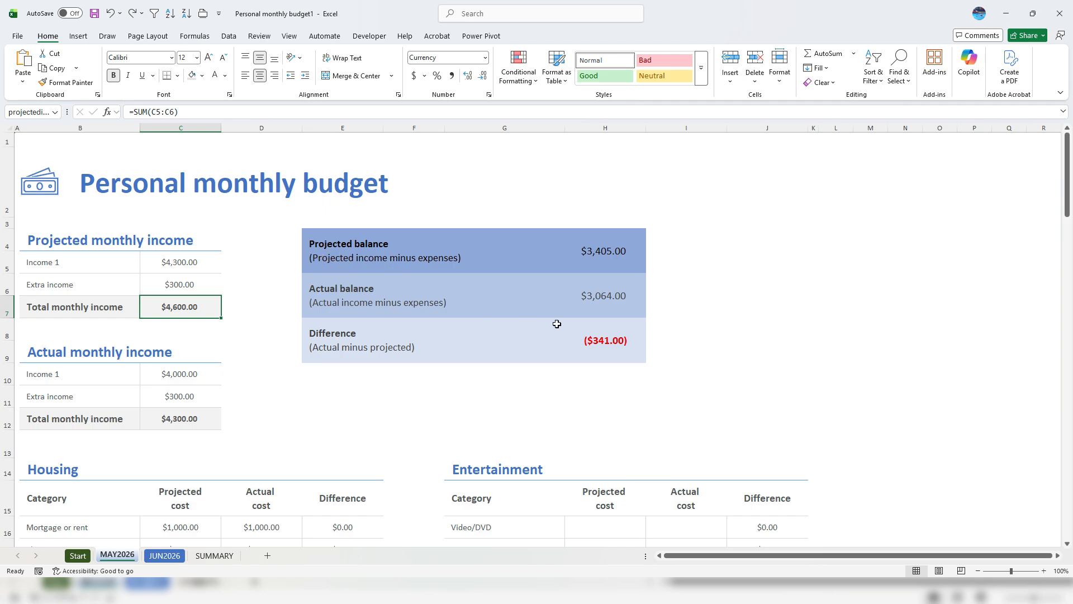
scroll(508, 330, "down", 2)
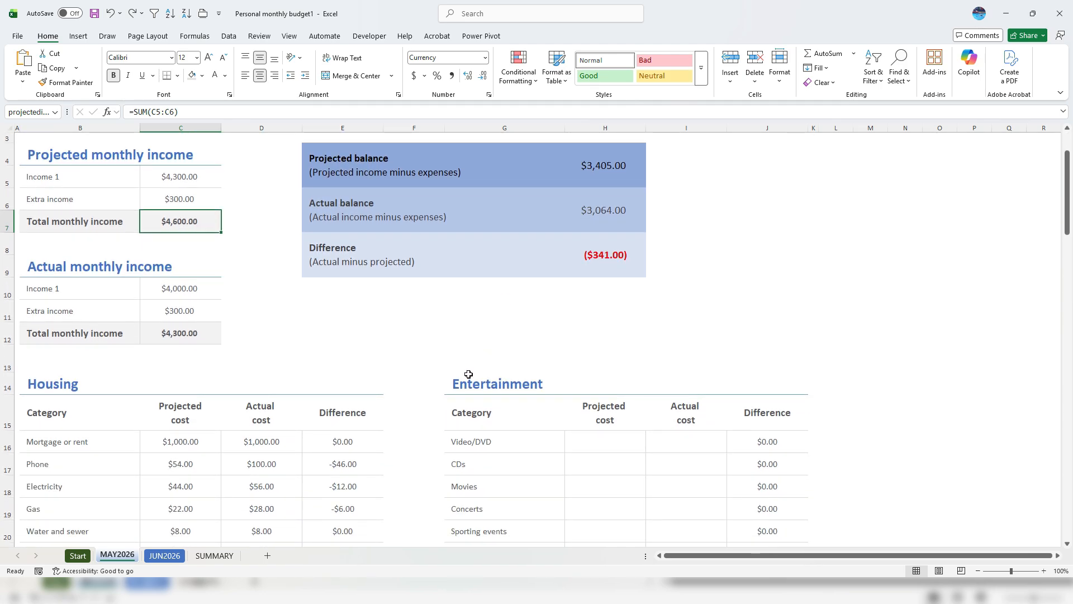
scroll(468, 374, "down", 1)
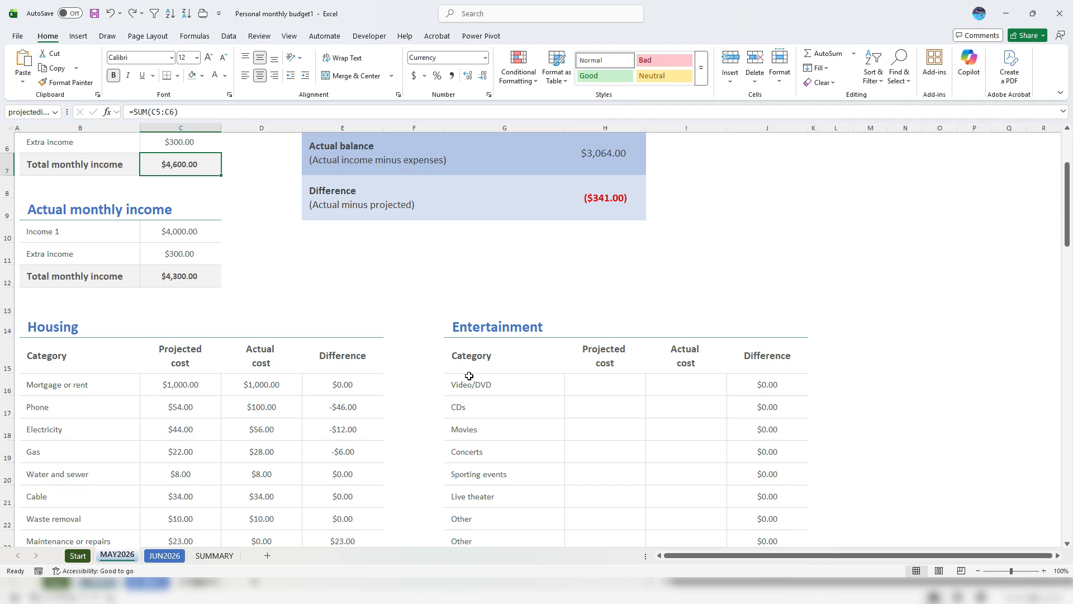